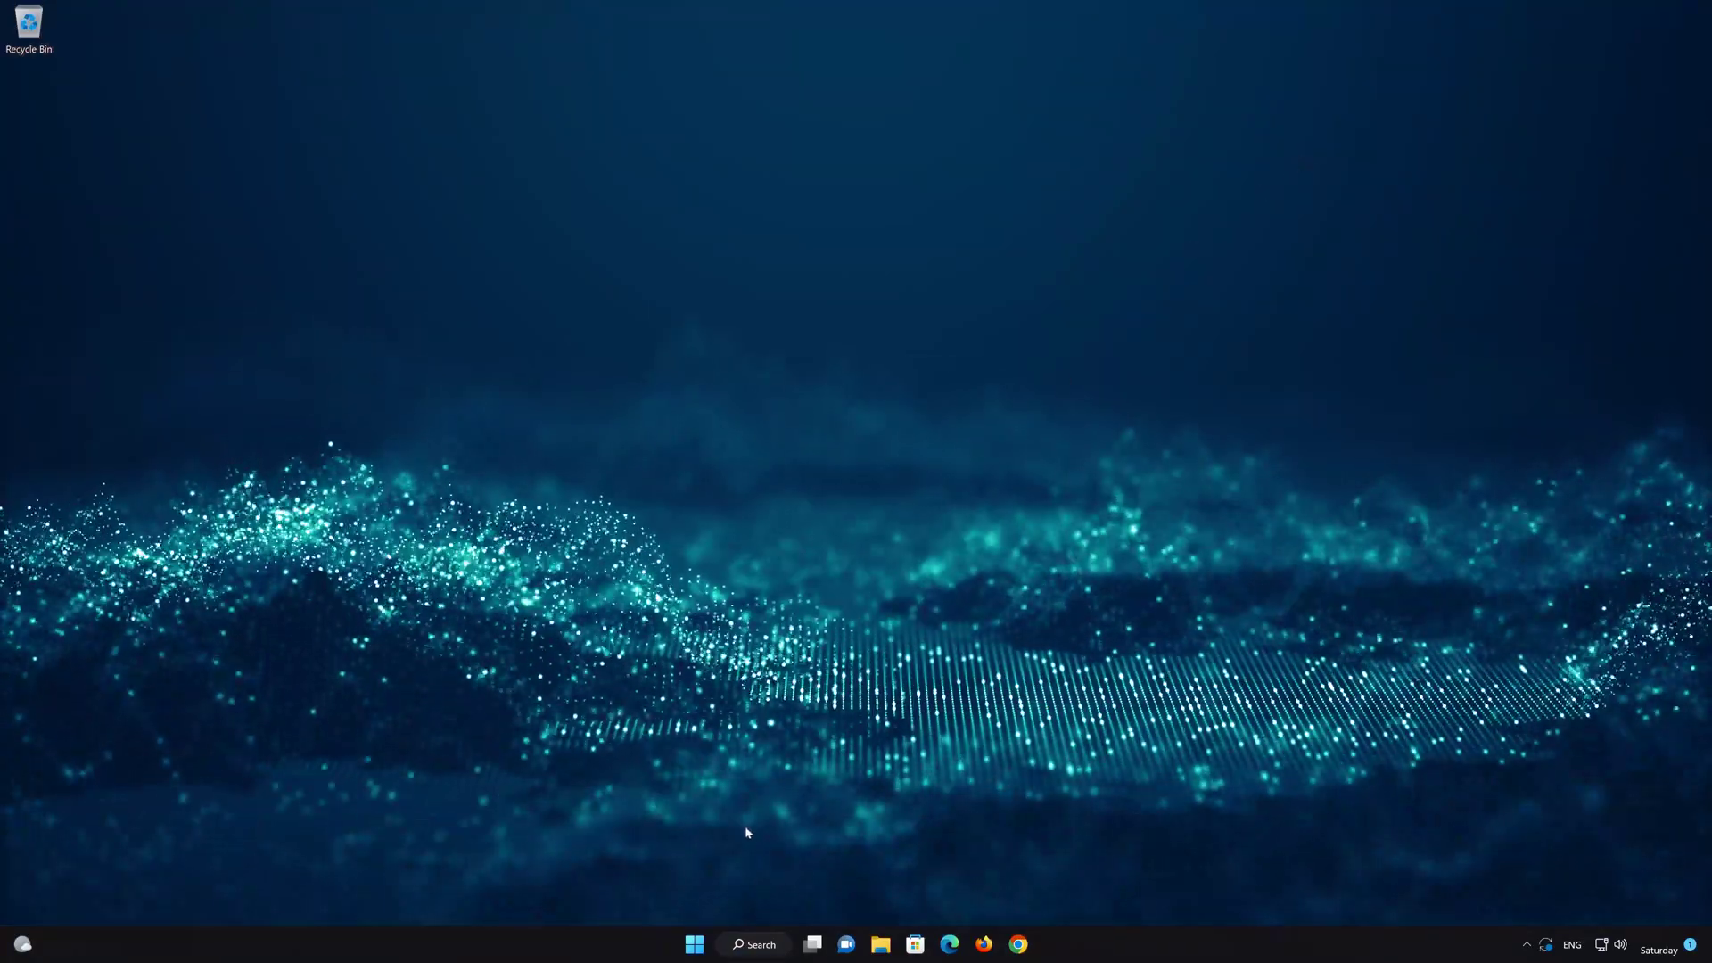
Step: Launch Windows Settings from the Start menu and go to the Apps page
left_click(695, 944)
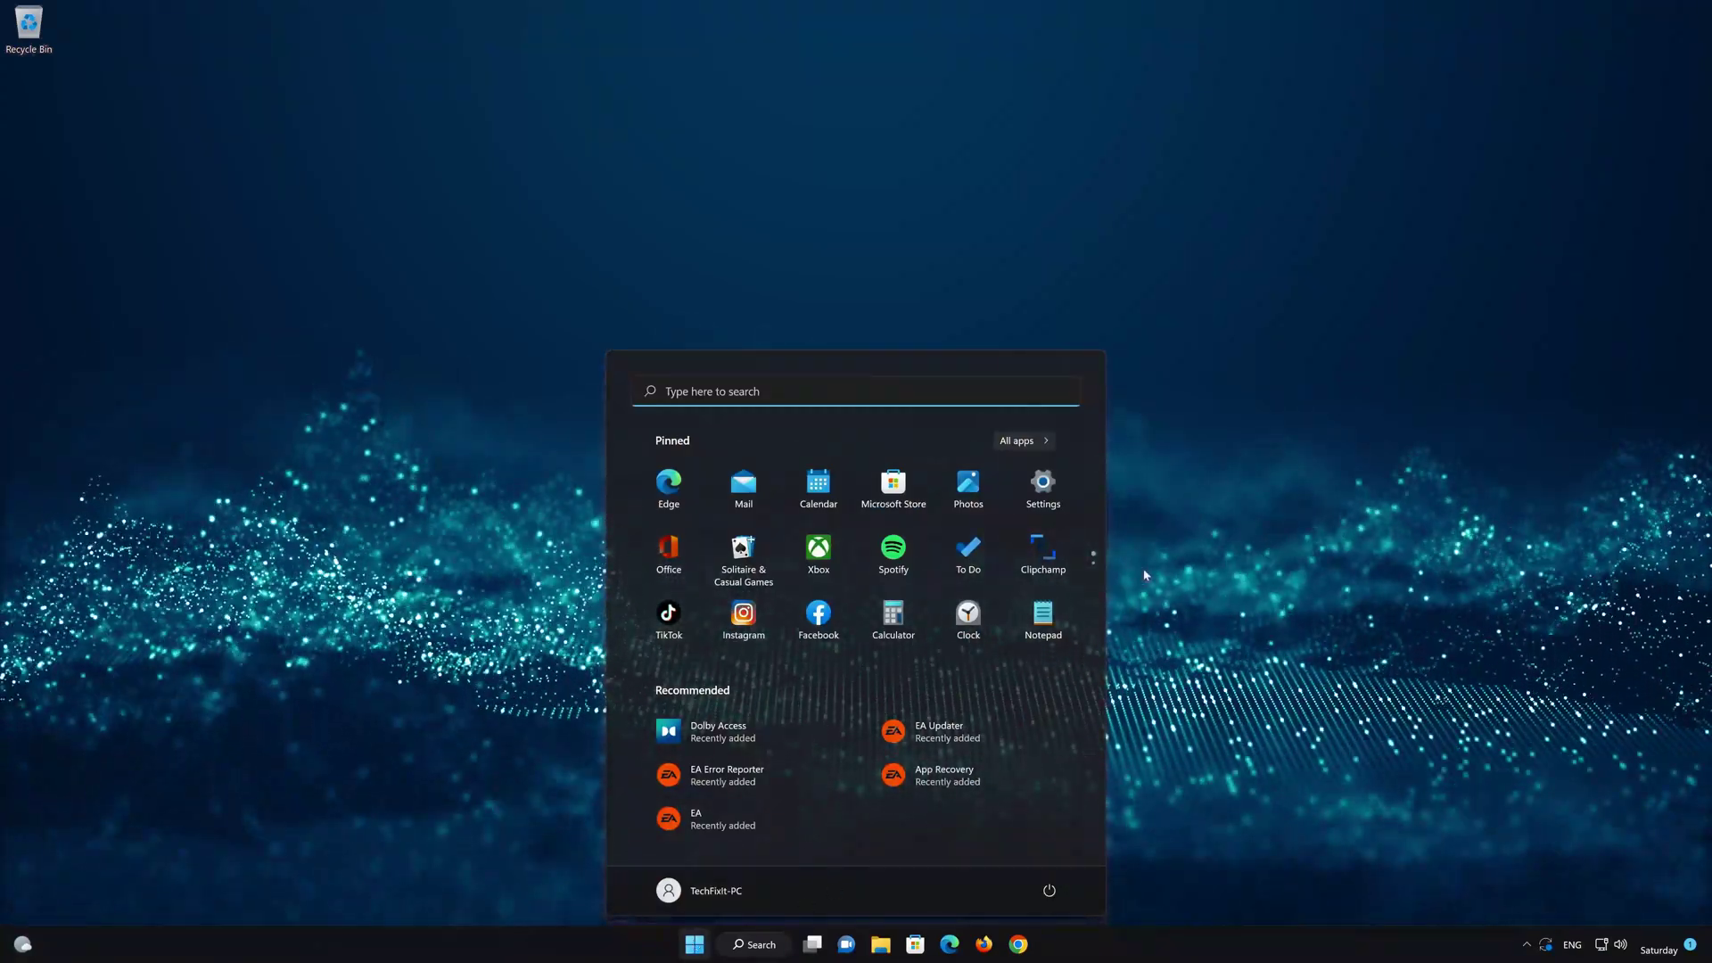
left_click(1041, 495)
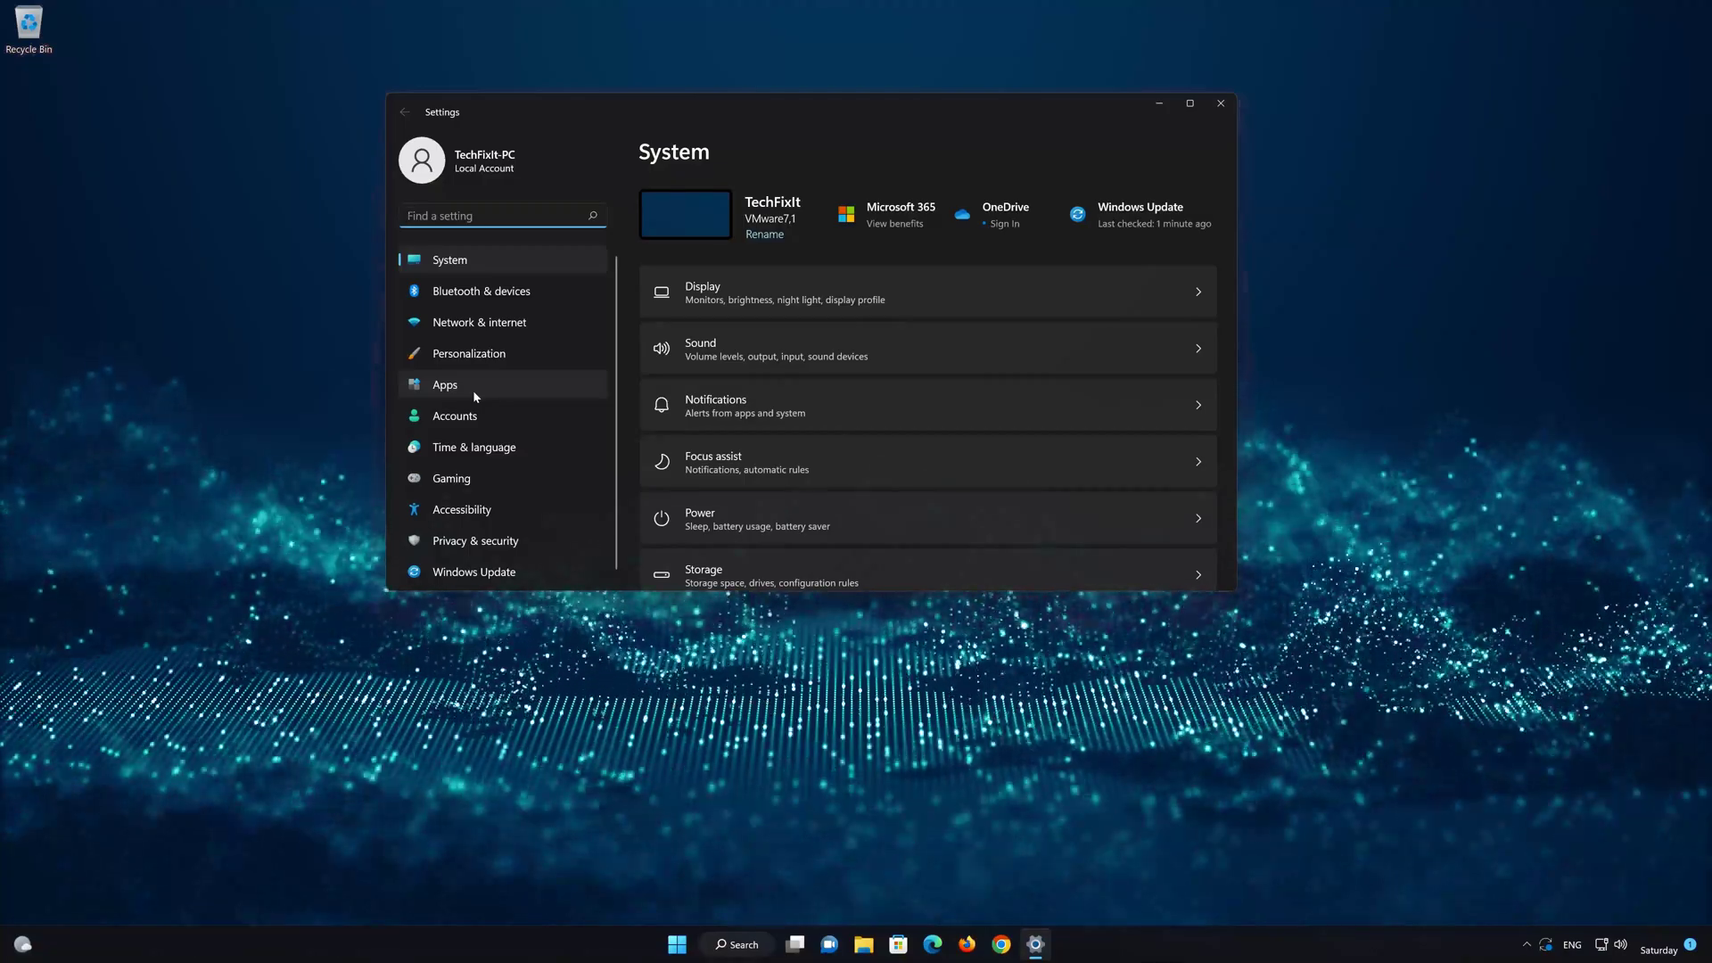
left_click(474, 395)
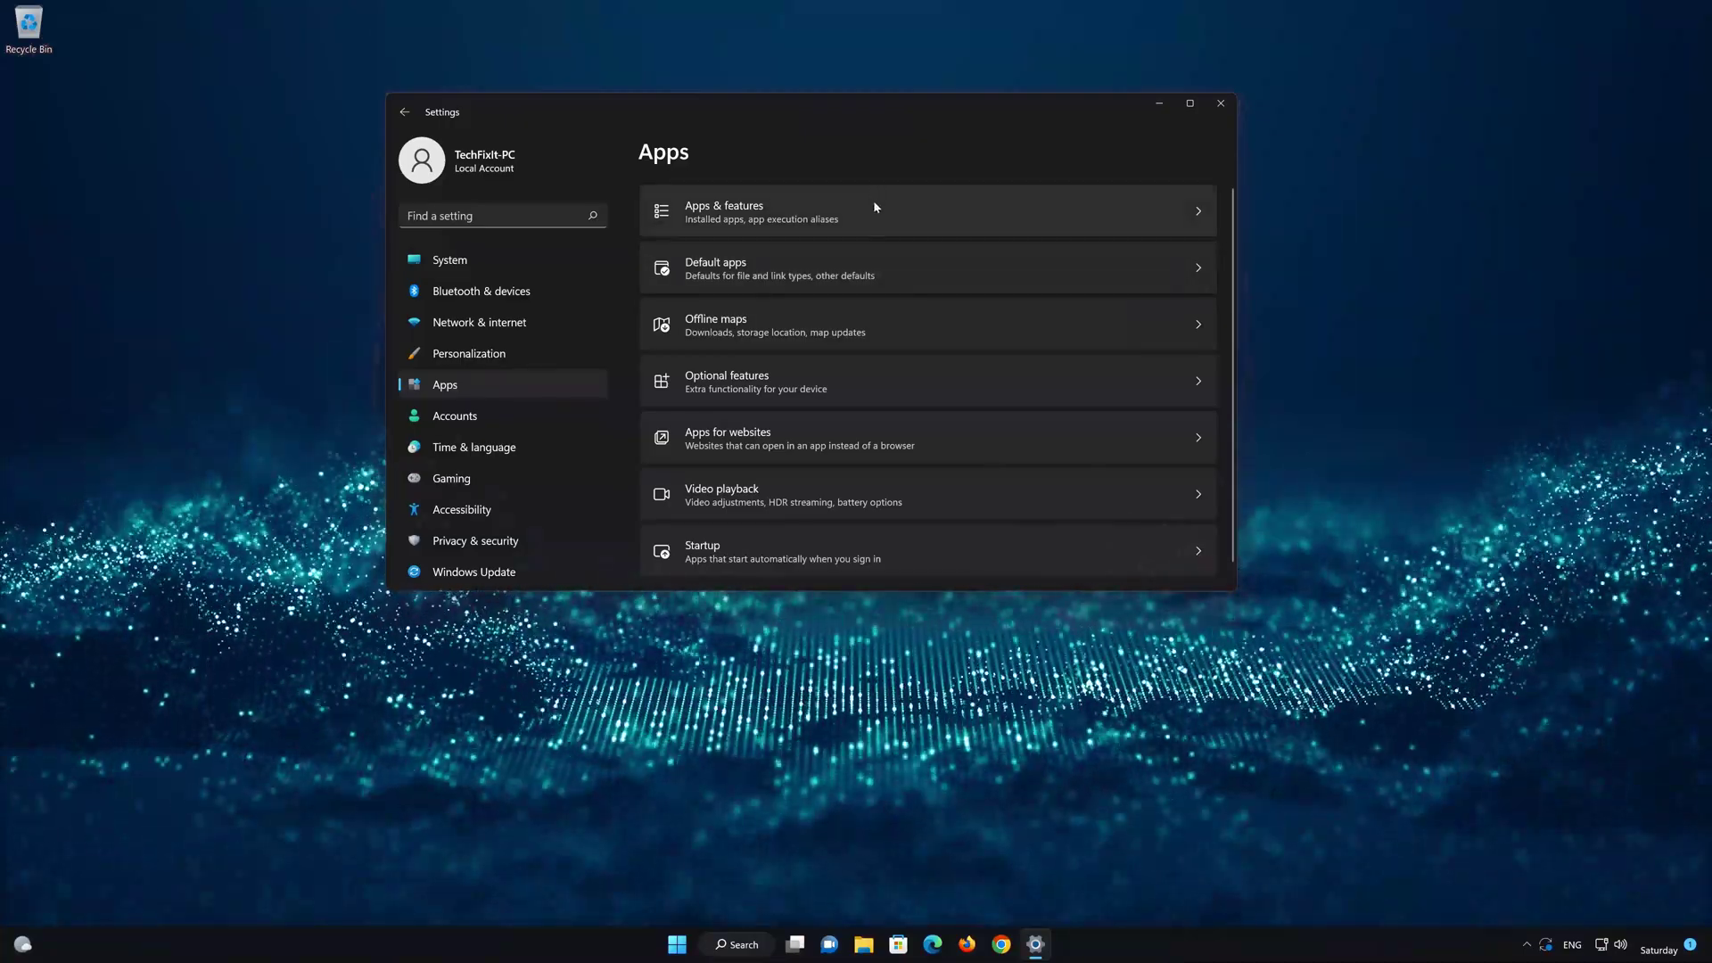
Step: In Apps & features, find Dolby Access and show its options menu
left_click(874, 204)
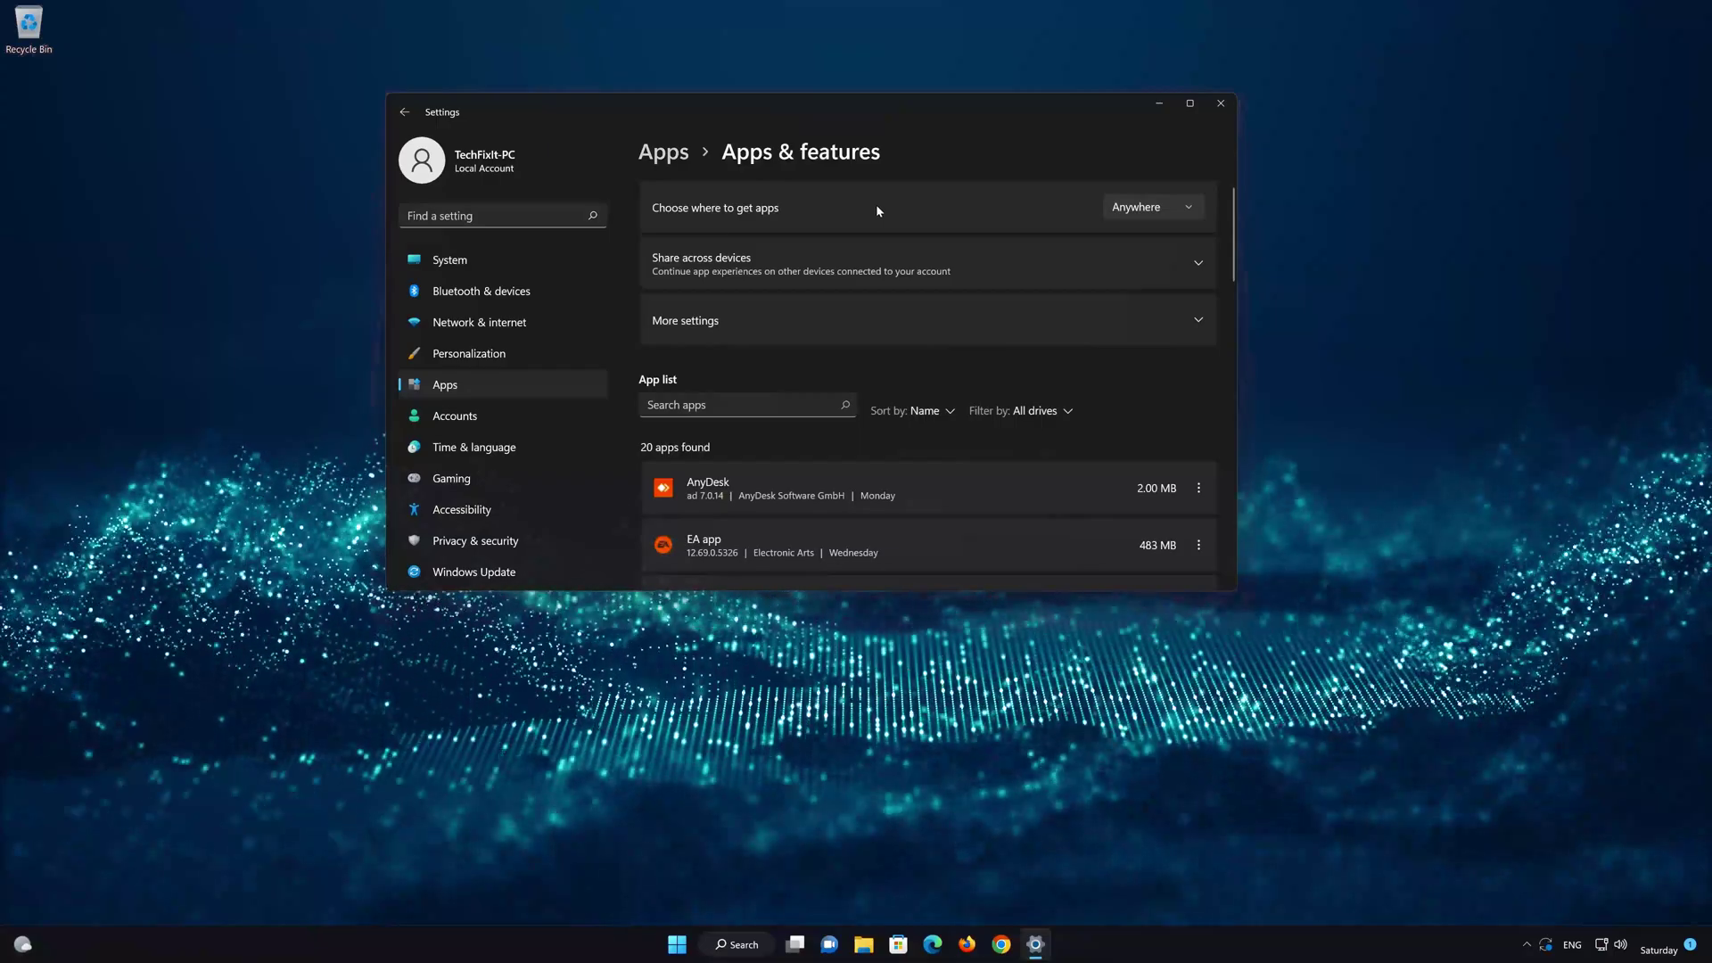
scroll(944, 244, "down", 3)
scroll(944, 243, "down", 5)
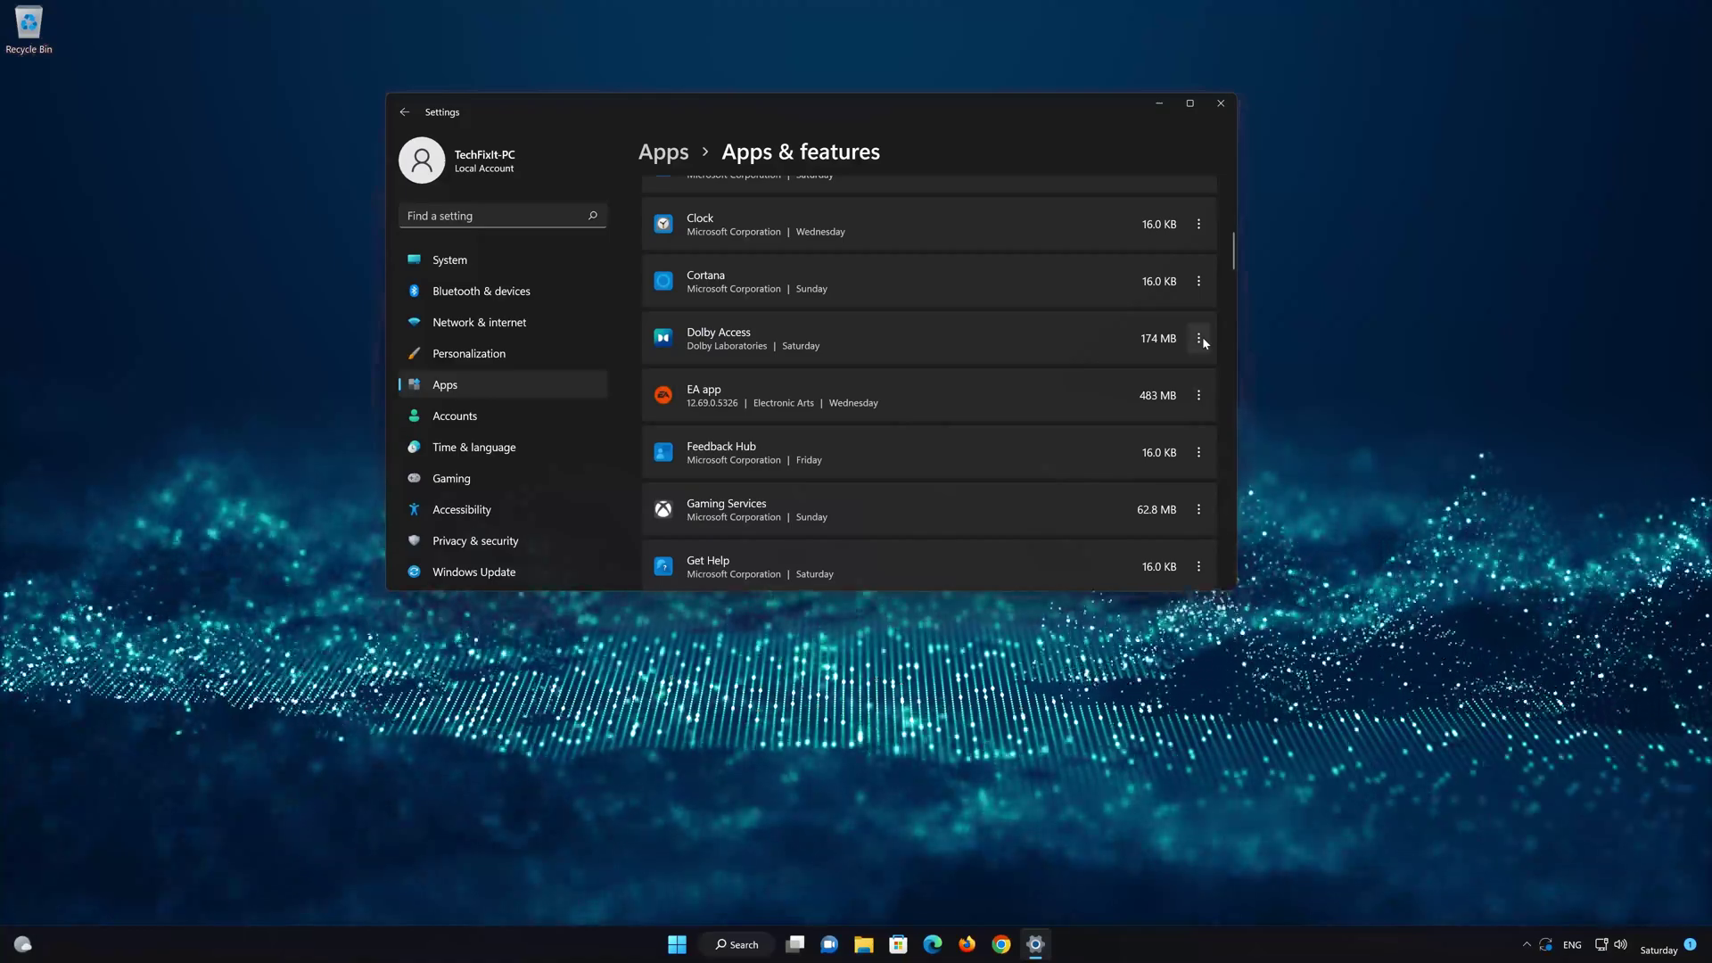
left_click(1199, 338)
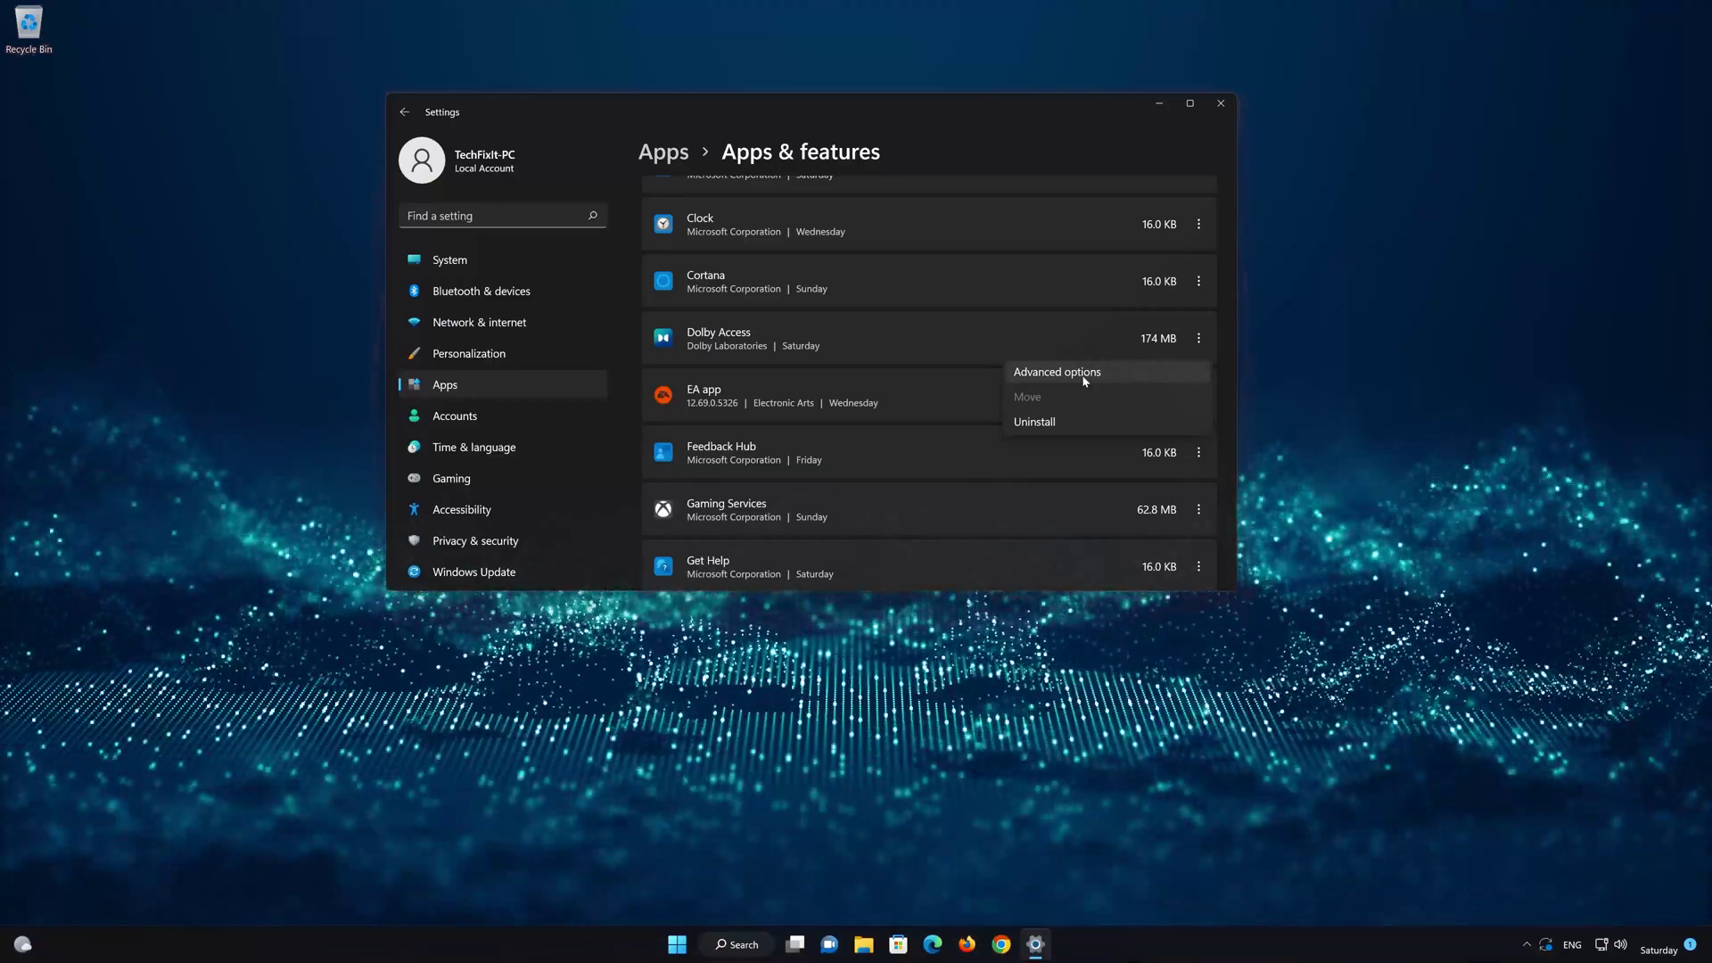
Step: Go to Dolby Access's advanced options and run Repair on the app
left_click(1084, 381)
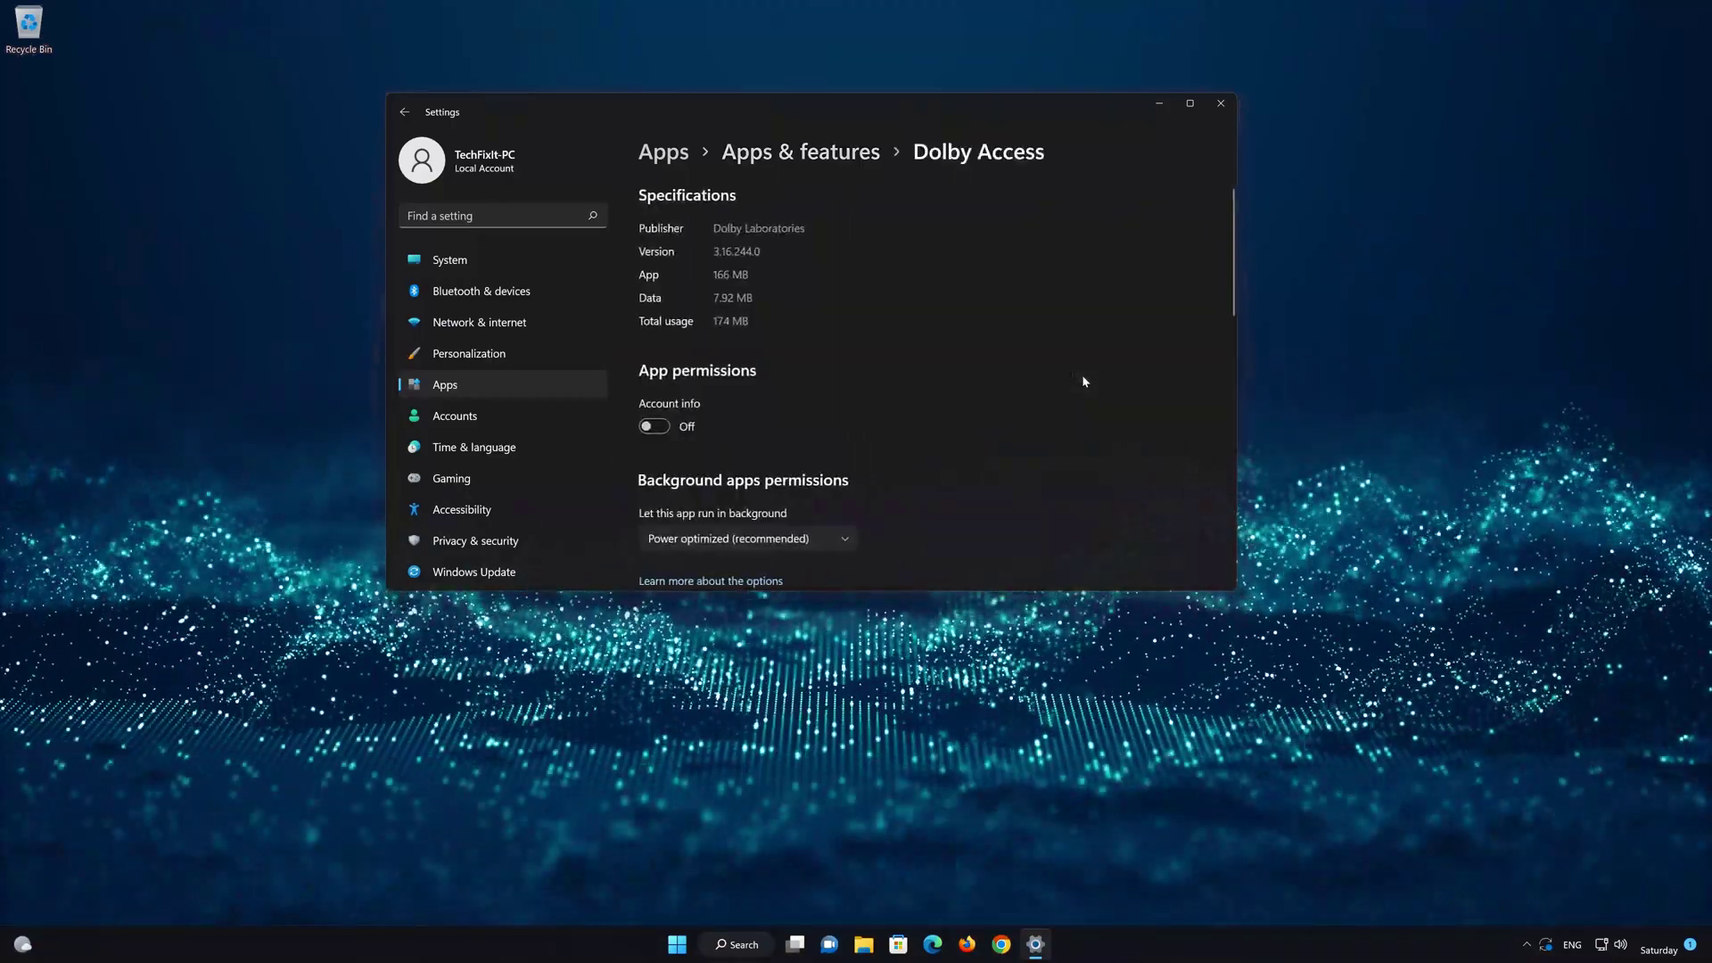
scroll(1082, 382, "down", 1)
scroll(1083, 382, "down", 6)
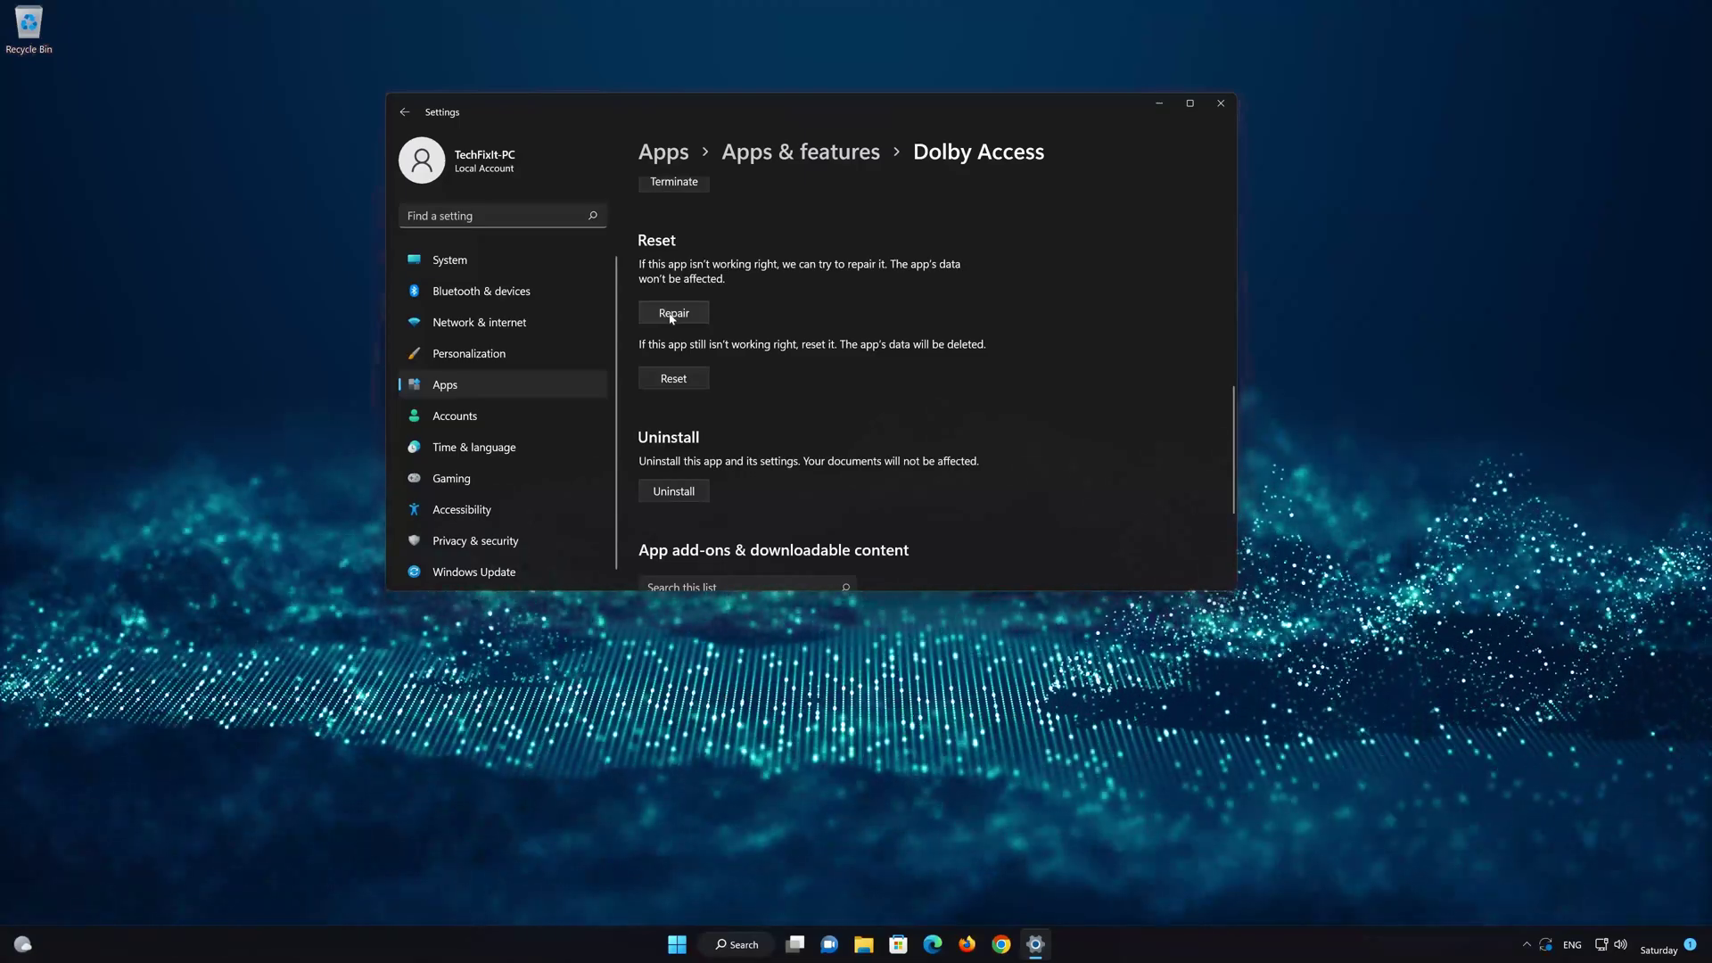
left_click(671, 314)
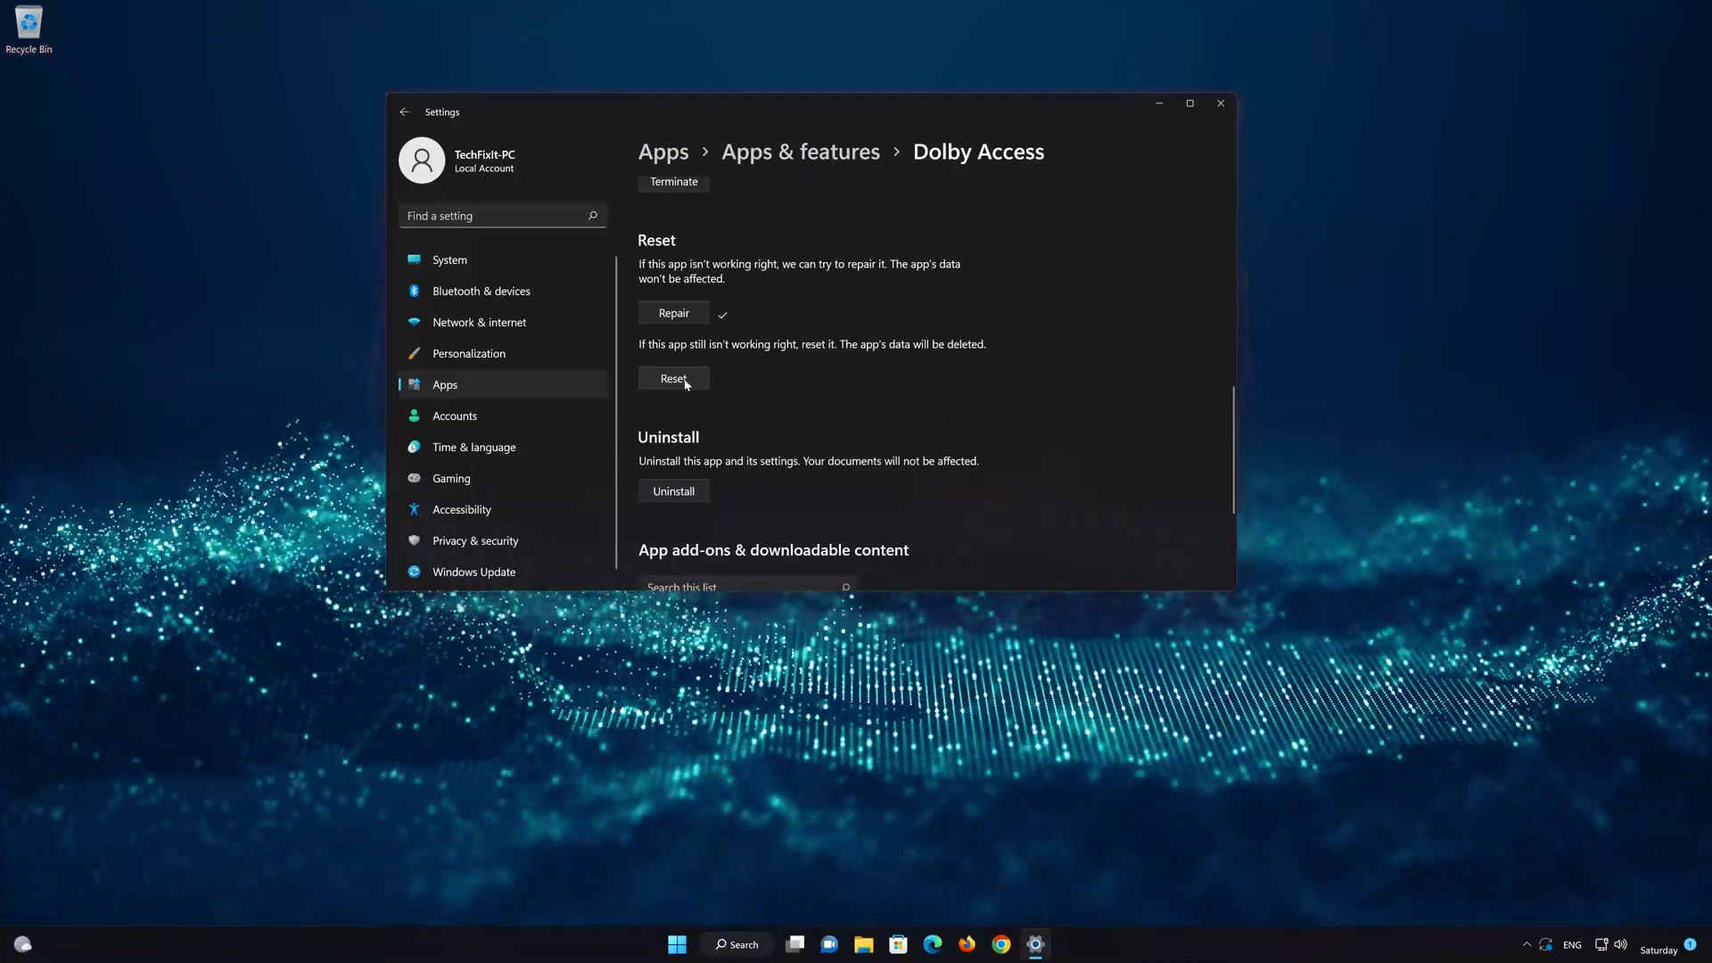
Step: Reset Dolby Access, confirming permanent deletion of its app data
left_click(674, 379)
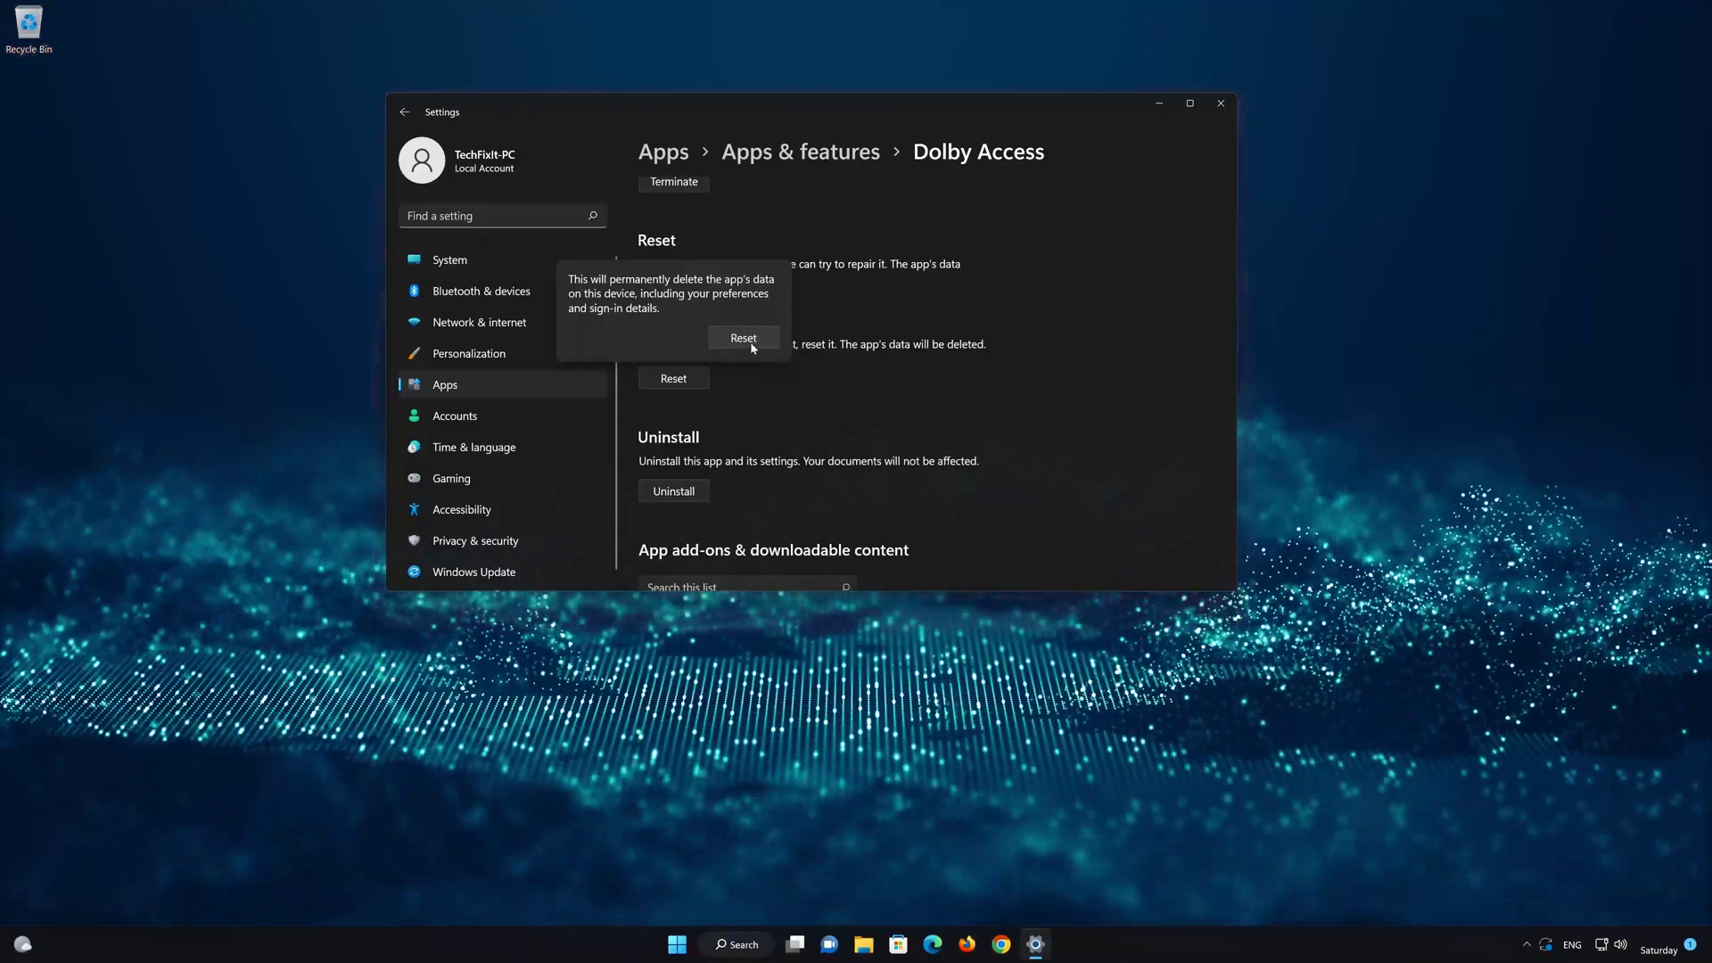
left_click(752, 343)
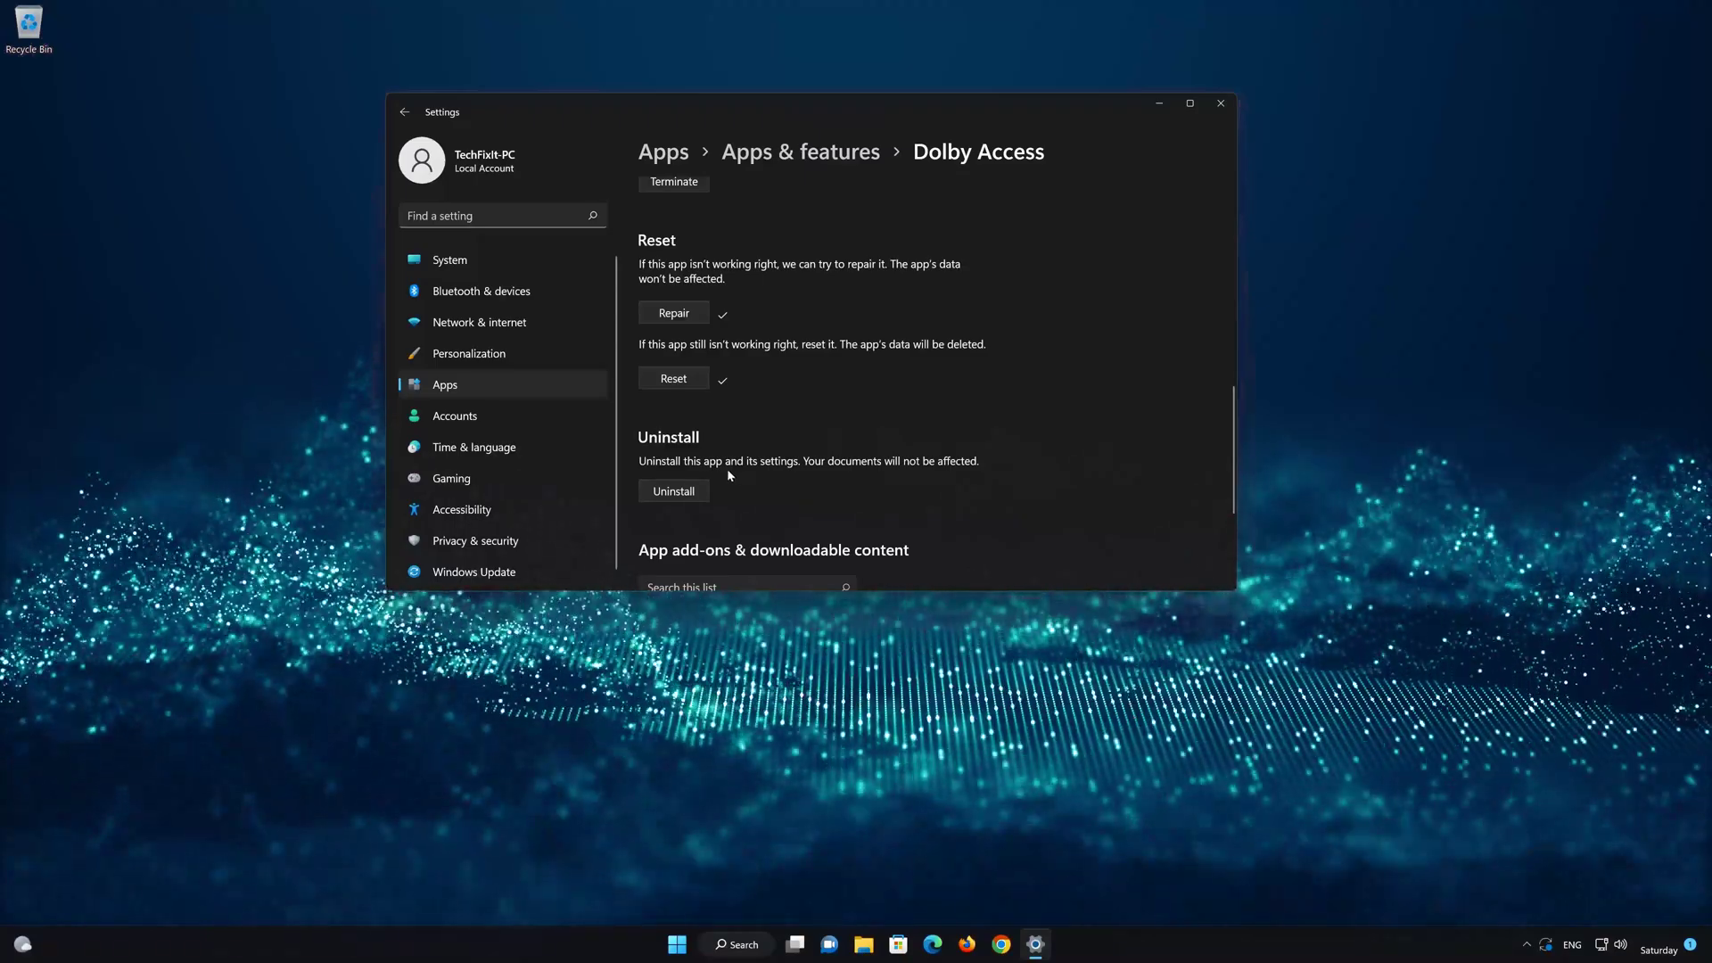
Step: Uninstall Dolby Access, confirm the removal, then close the Settings window
left_click(675, 492)
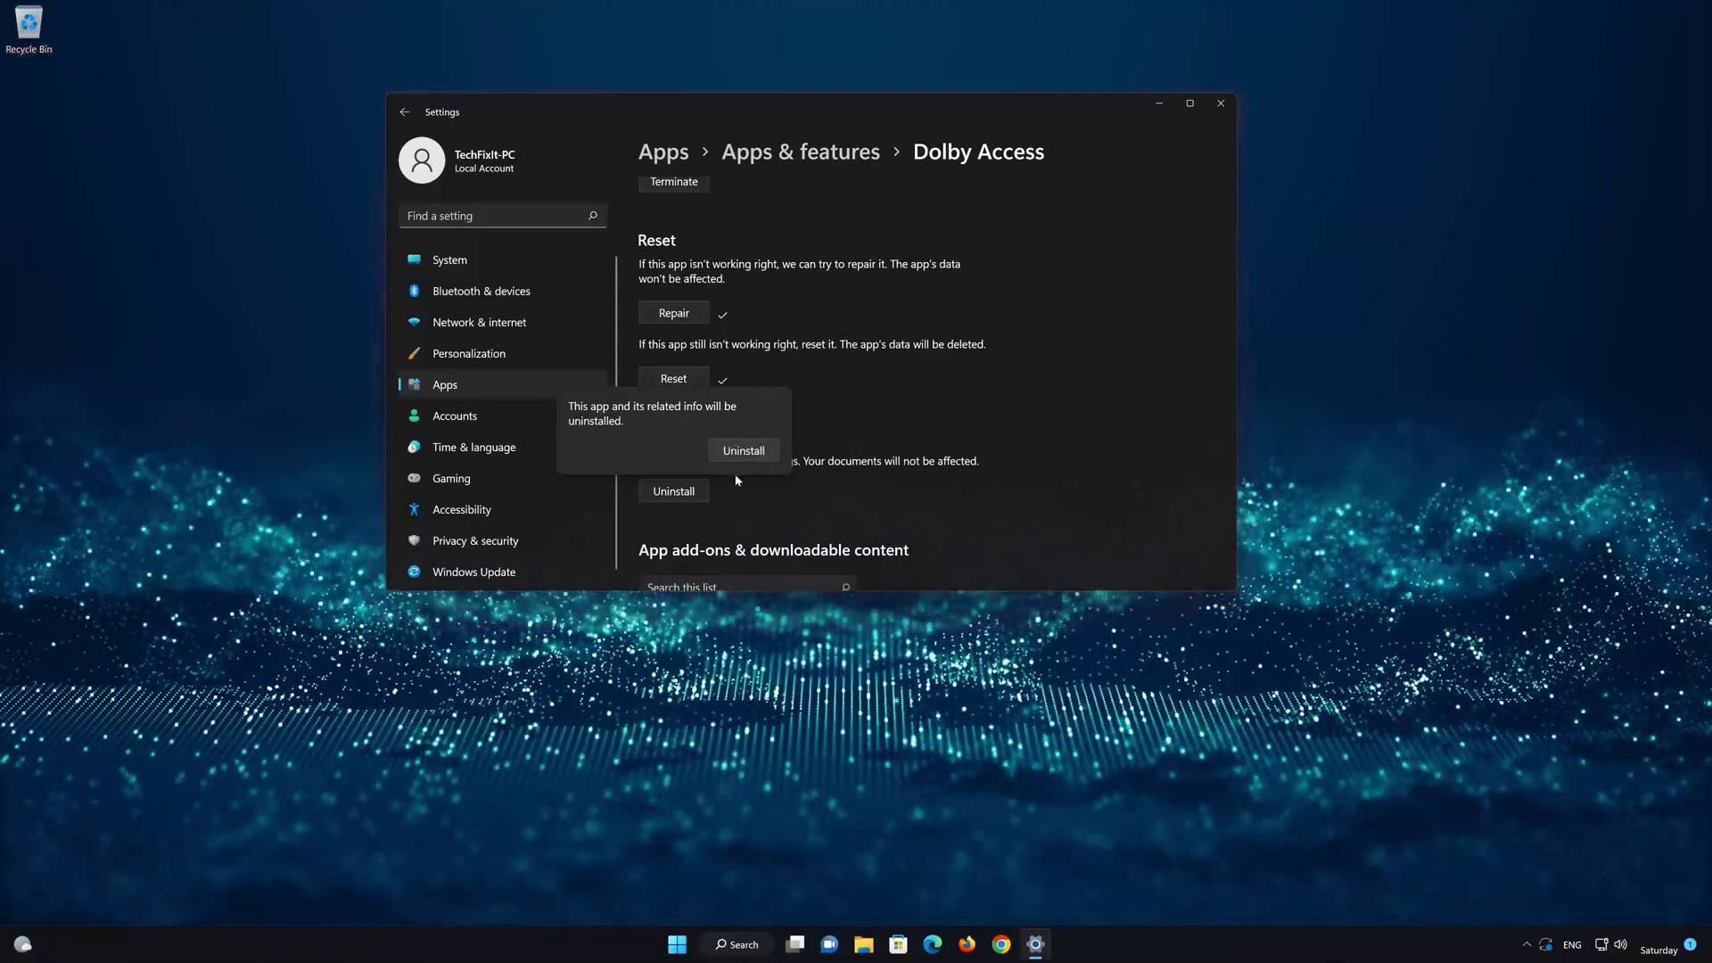
left_click(747, 457)
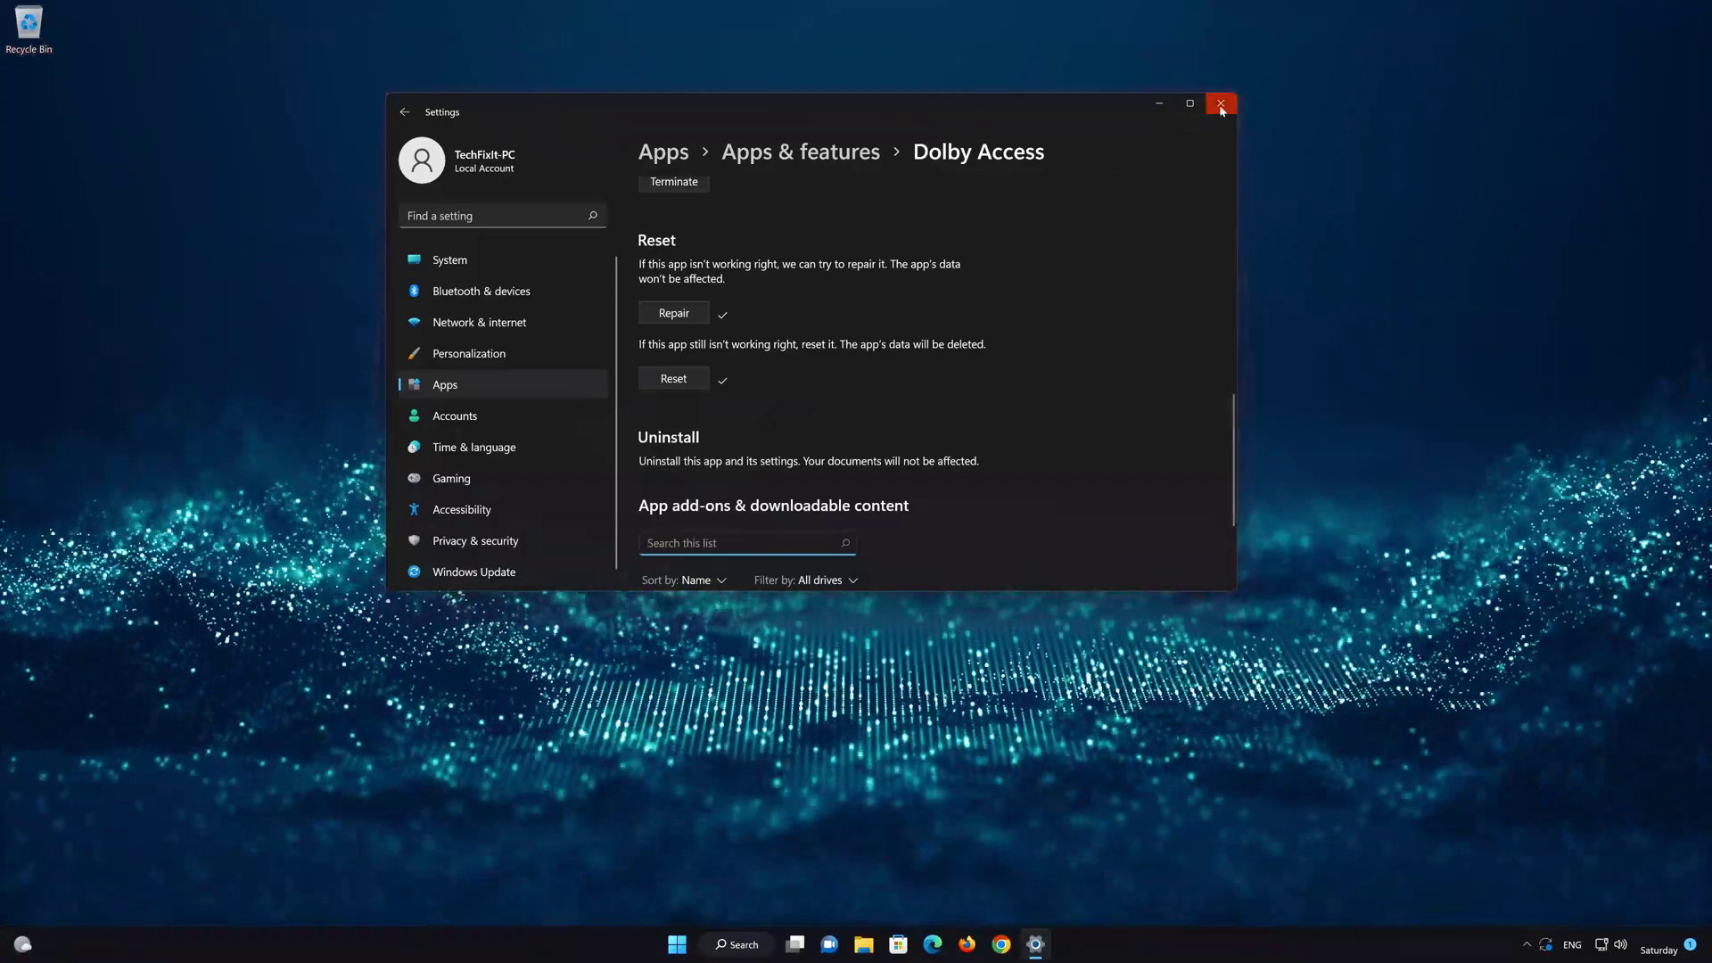
left_click(1221, 105)
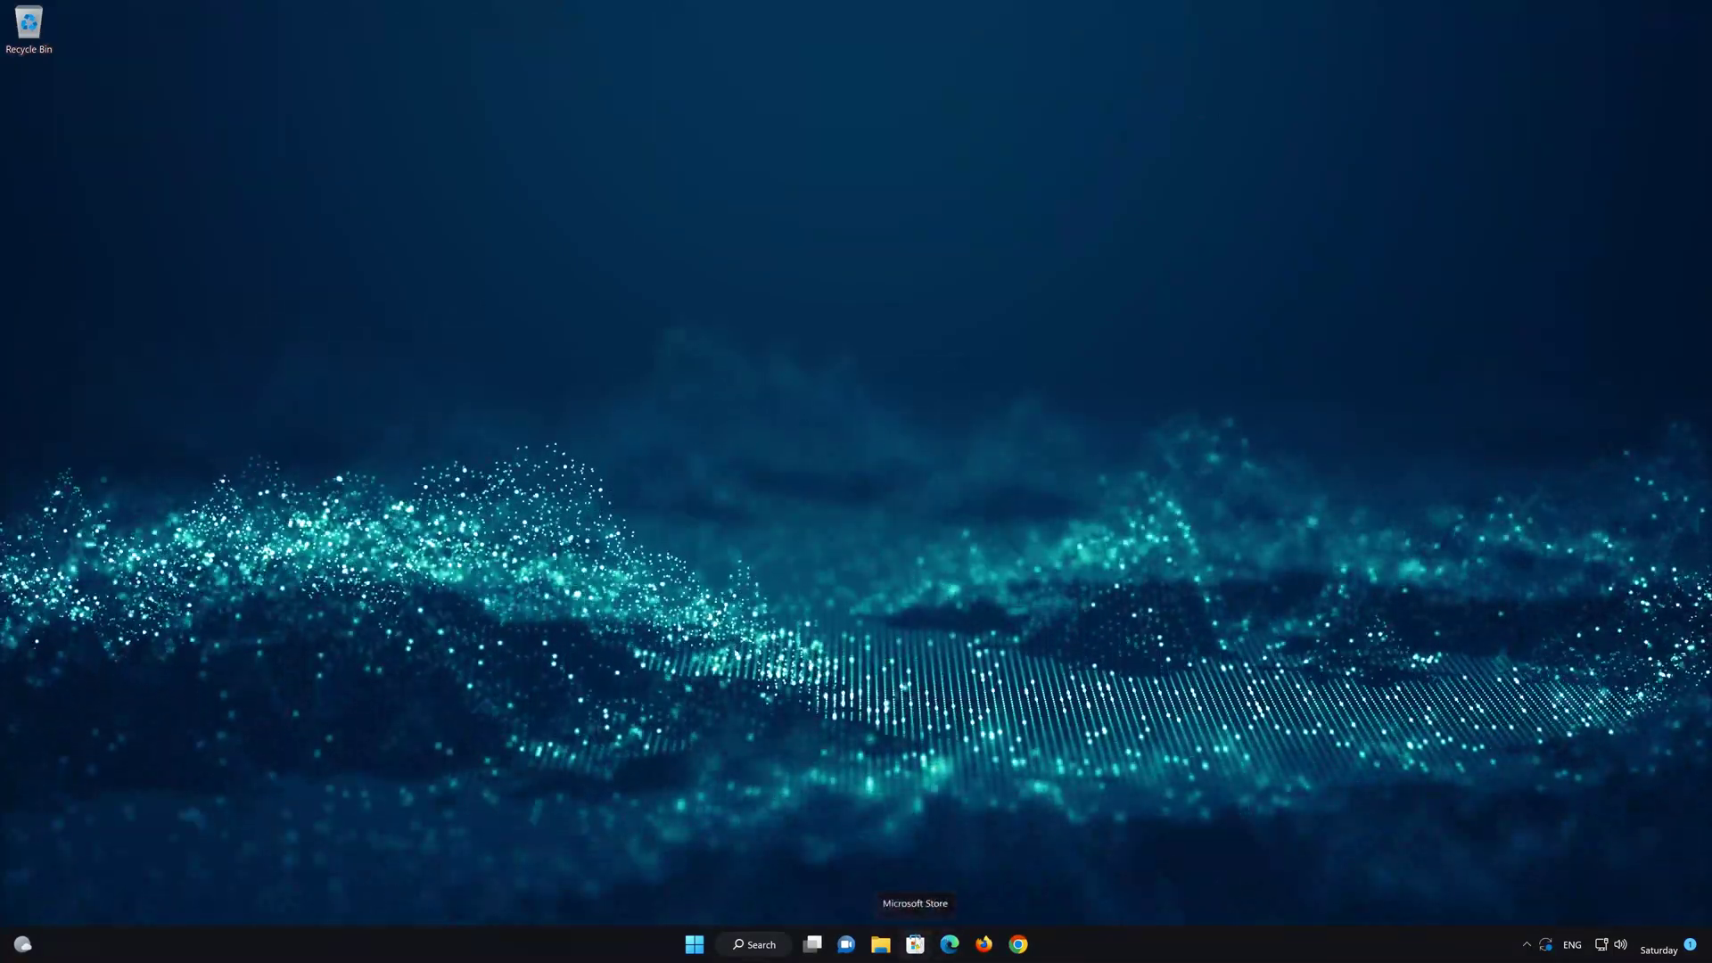
Step: Search Microsoft Store for 'dolby access' and go to the Dolby Access product page
left_click(917, 943)
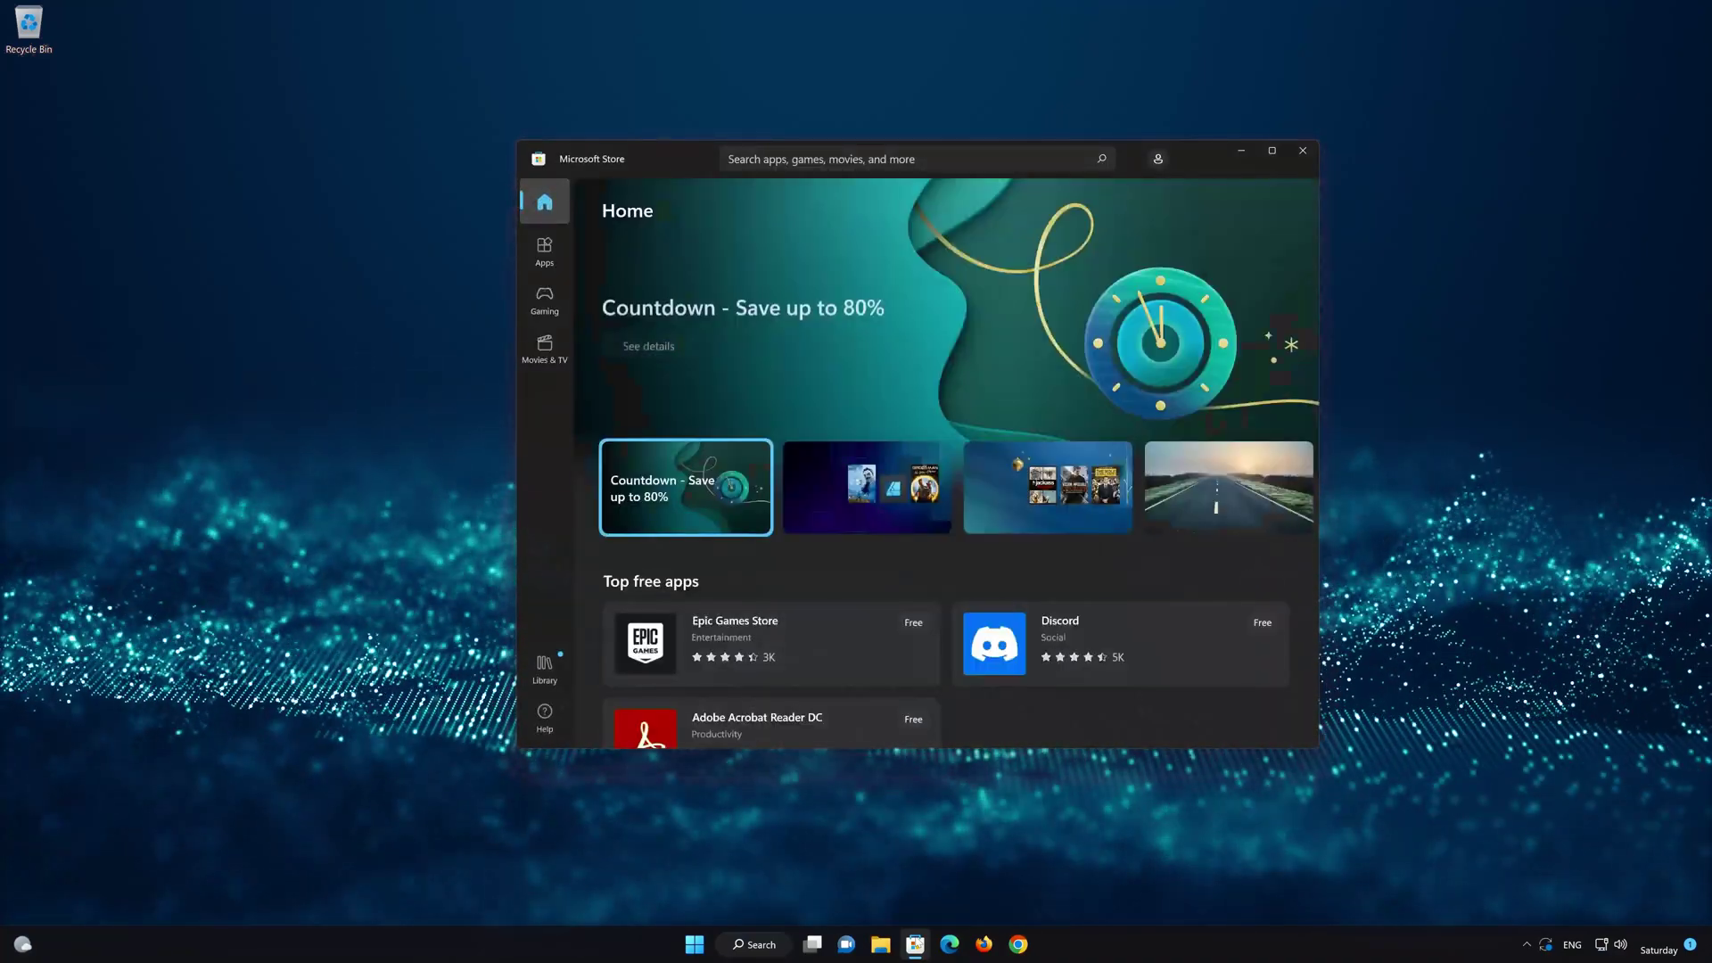
left_click(729, 159)
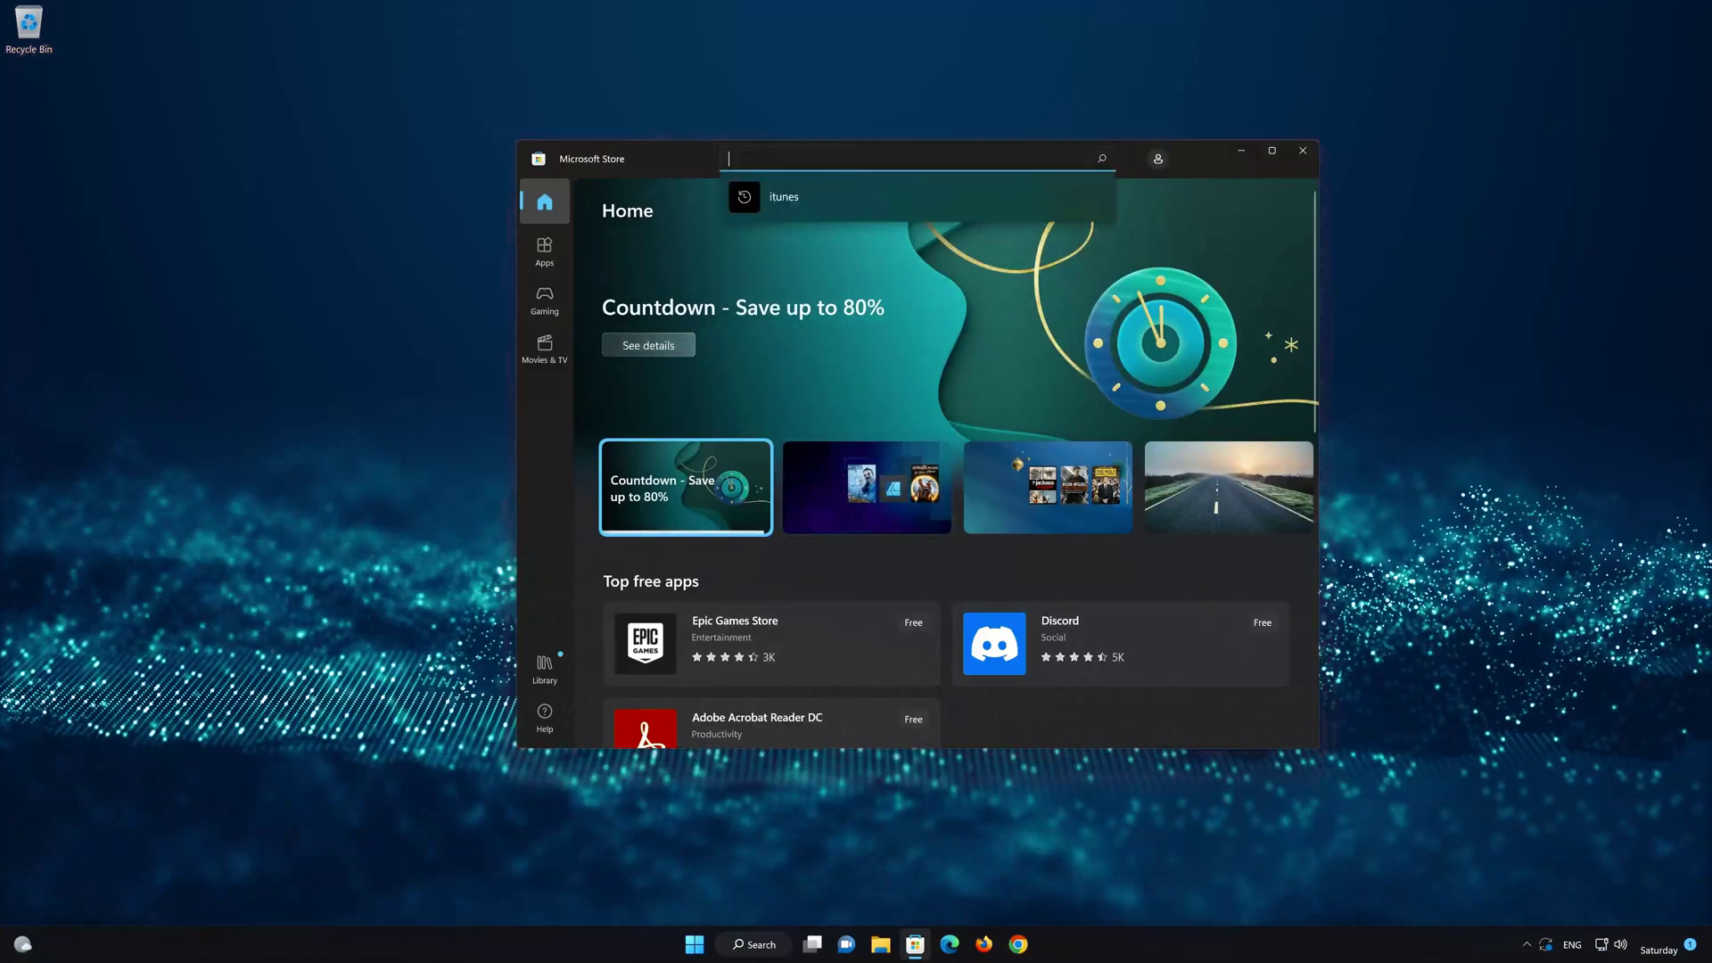
type("dolby ")
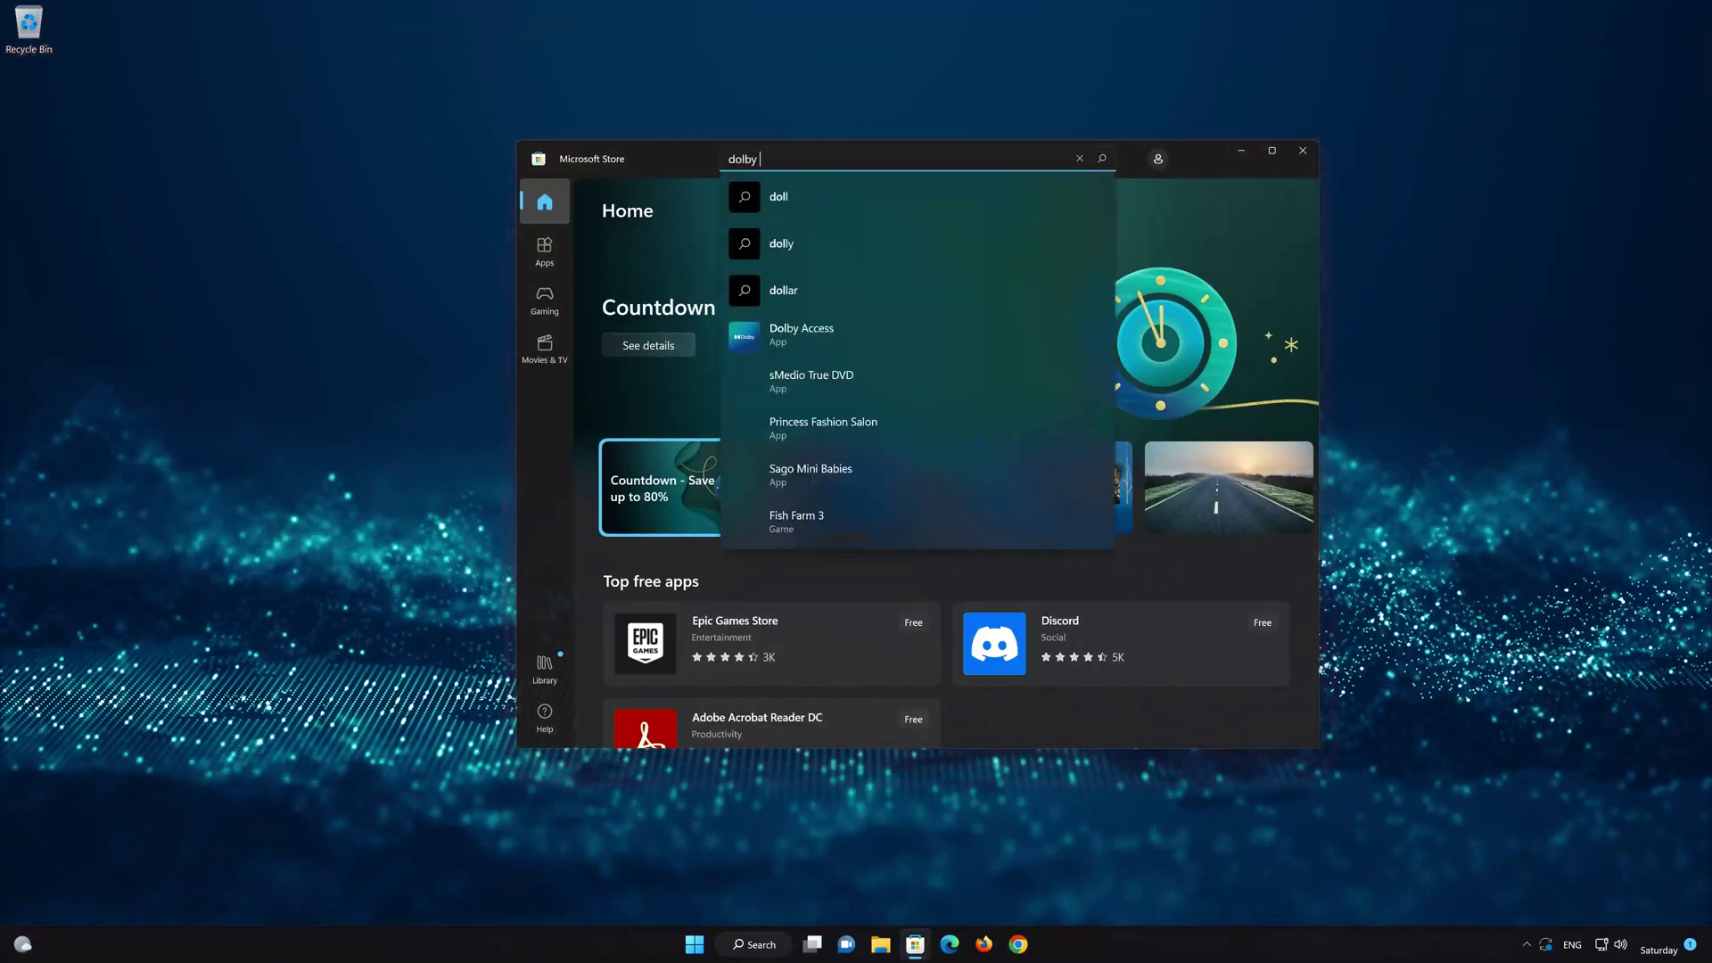
type("access")
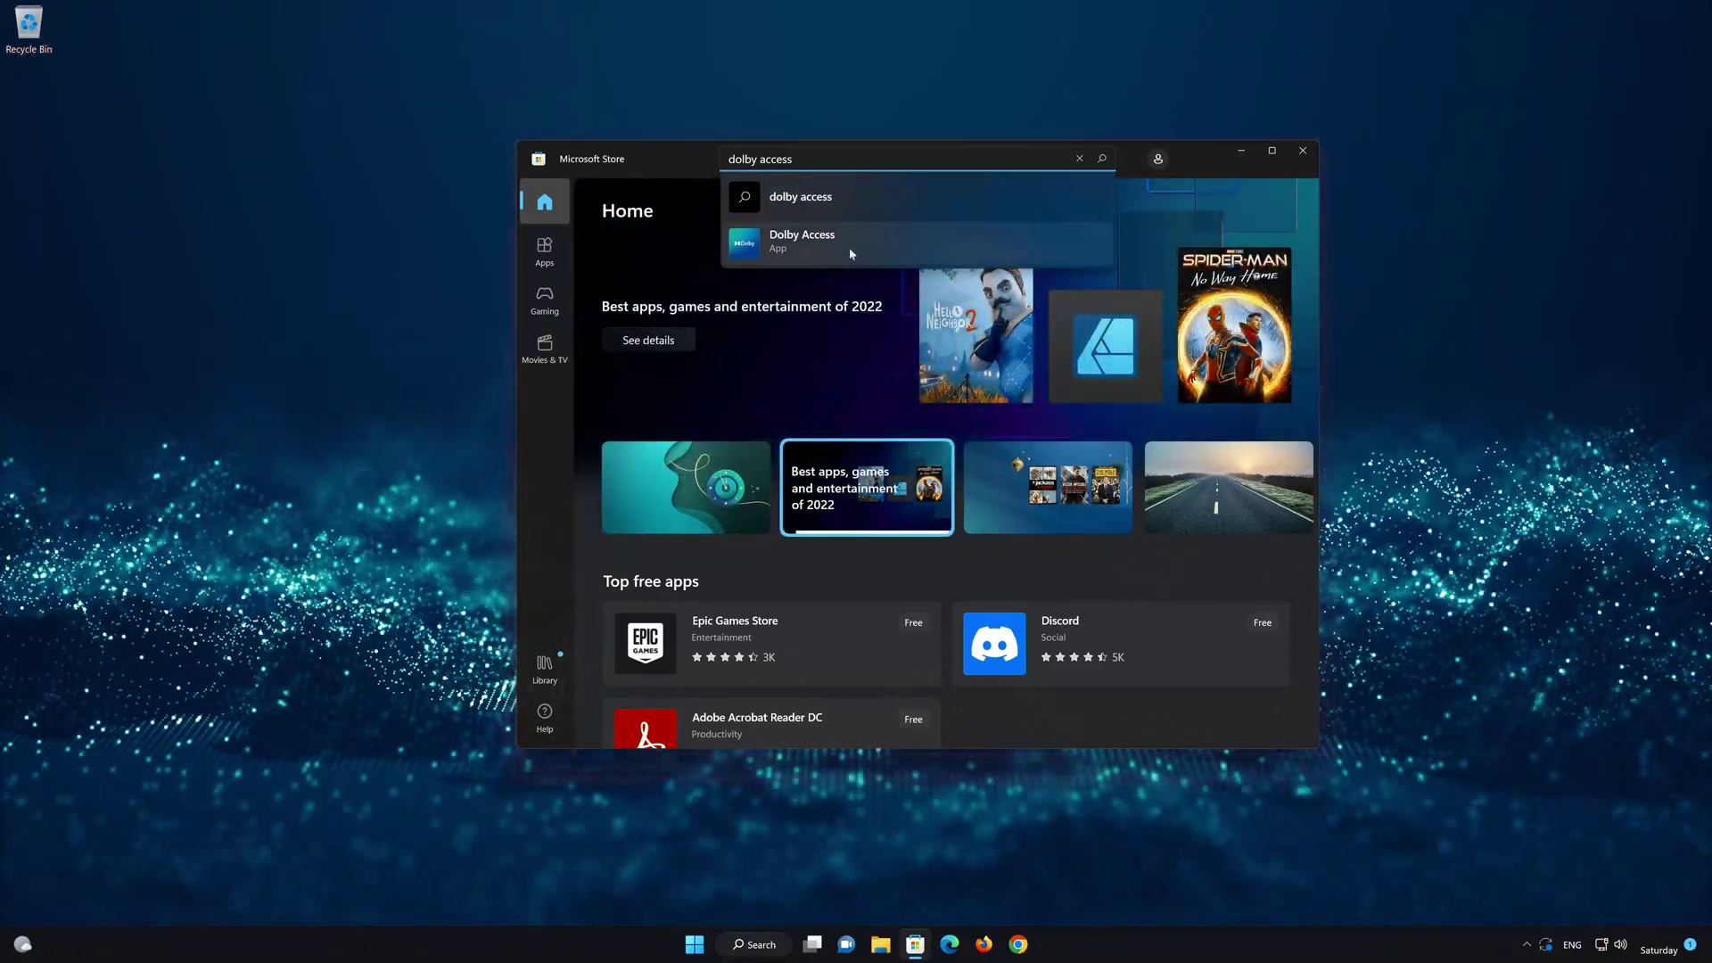
left_click(824, 256)
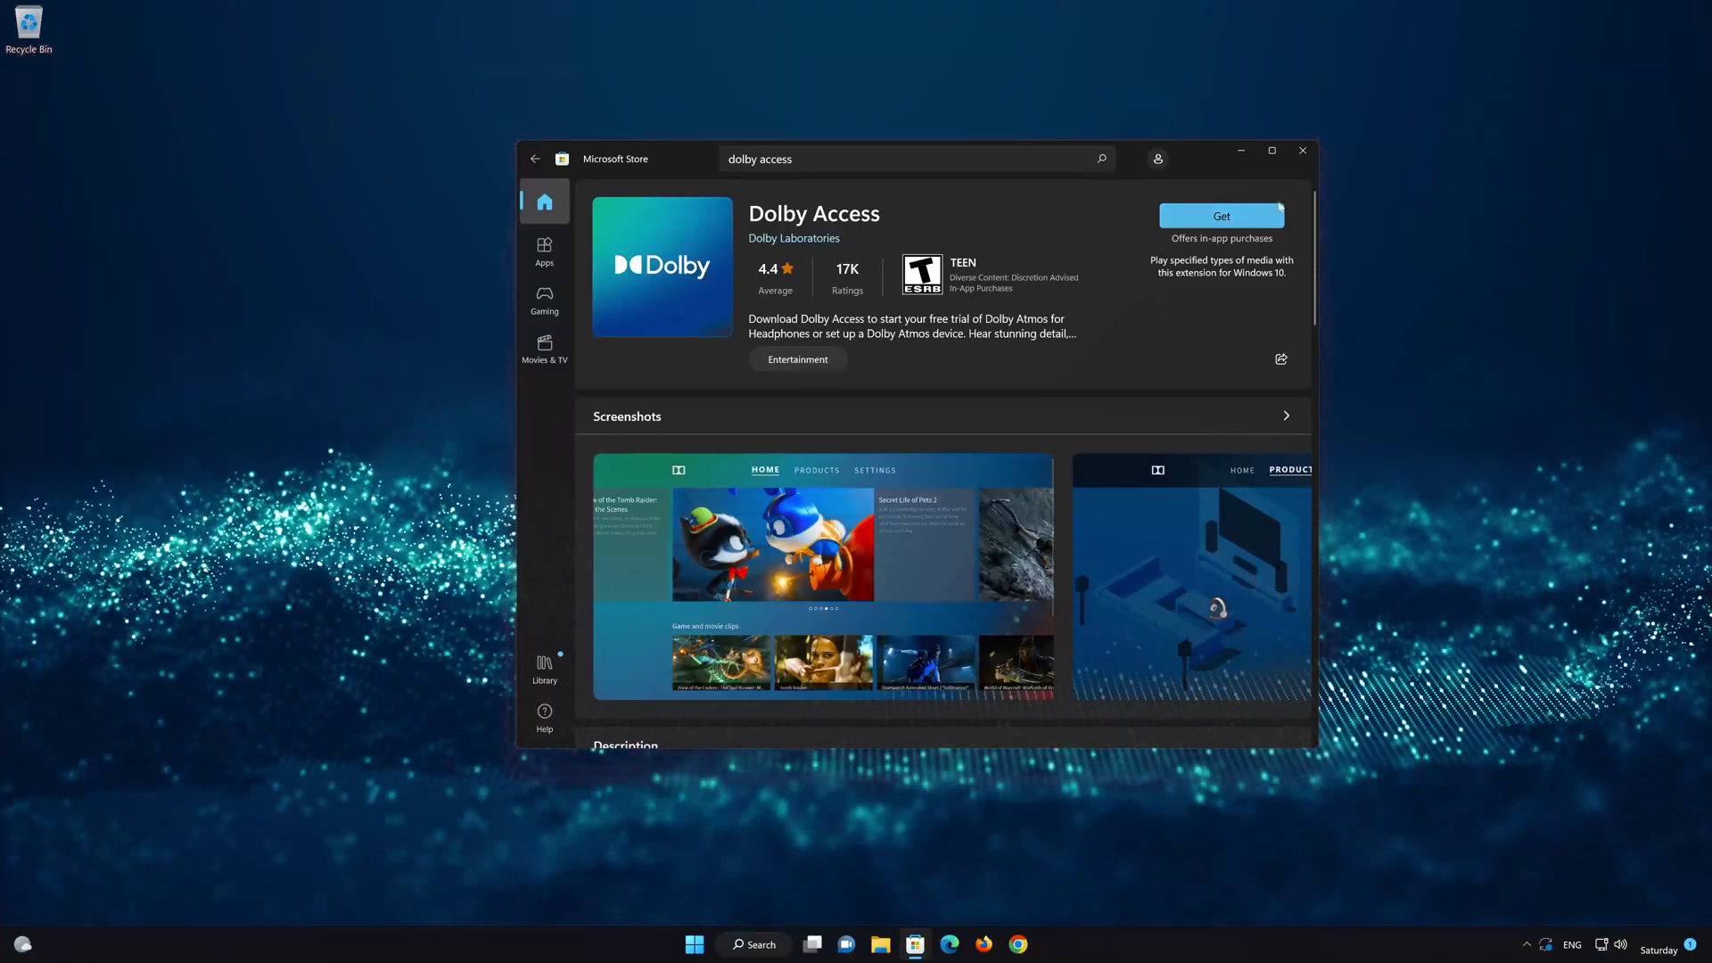
Step: Download and install Dolby Access again with Get
left_click(1221, 217)
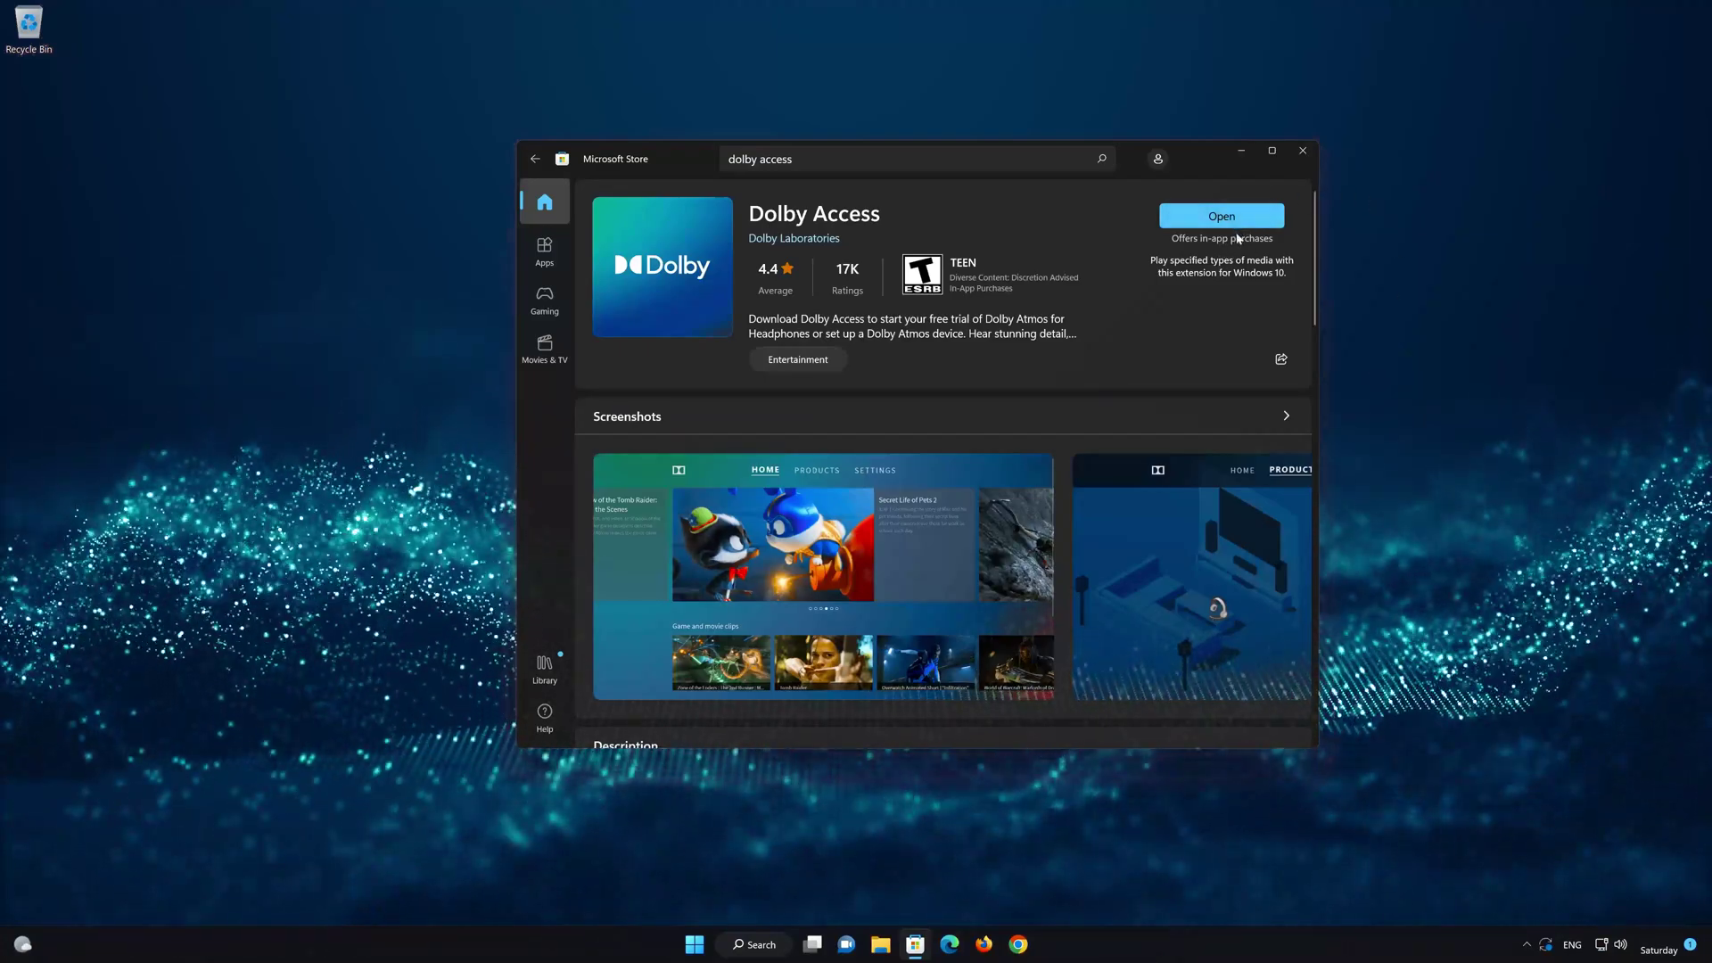
Step: Launch Dolby Access, ignore the Store sign-in, pass the welcome slides and skip the Atmos offer
left_click(1241, 227)
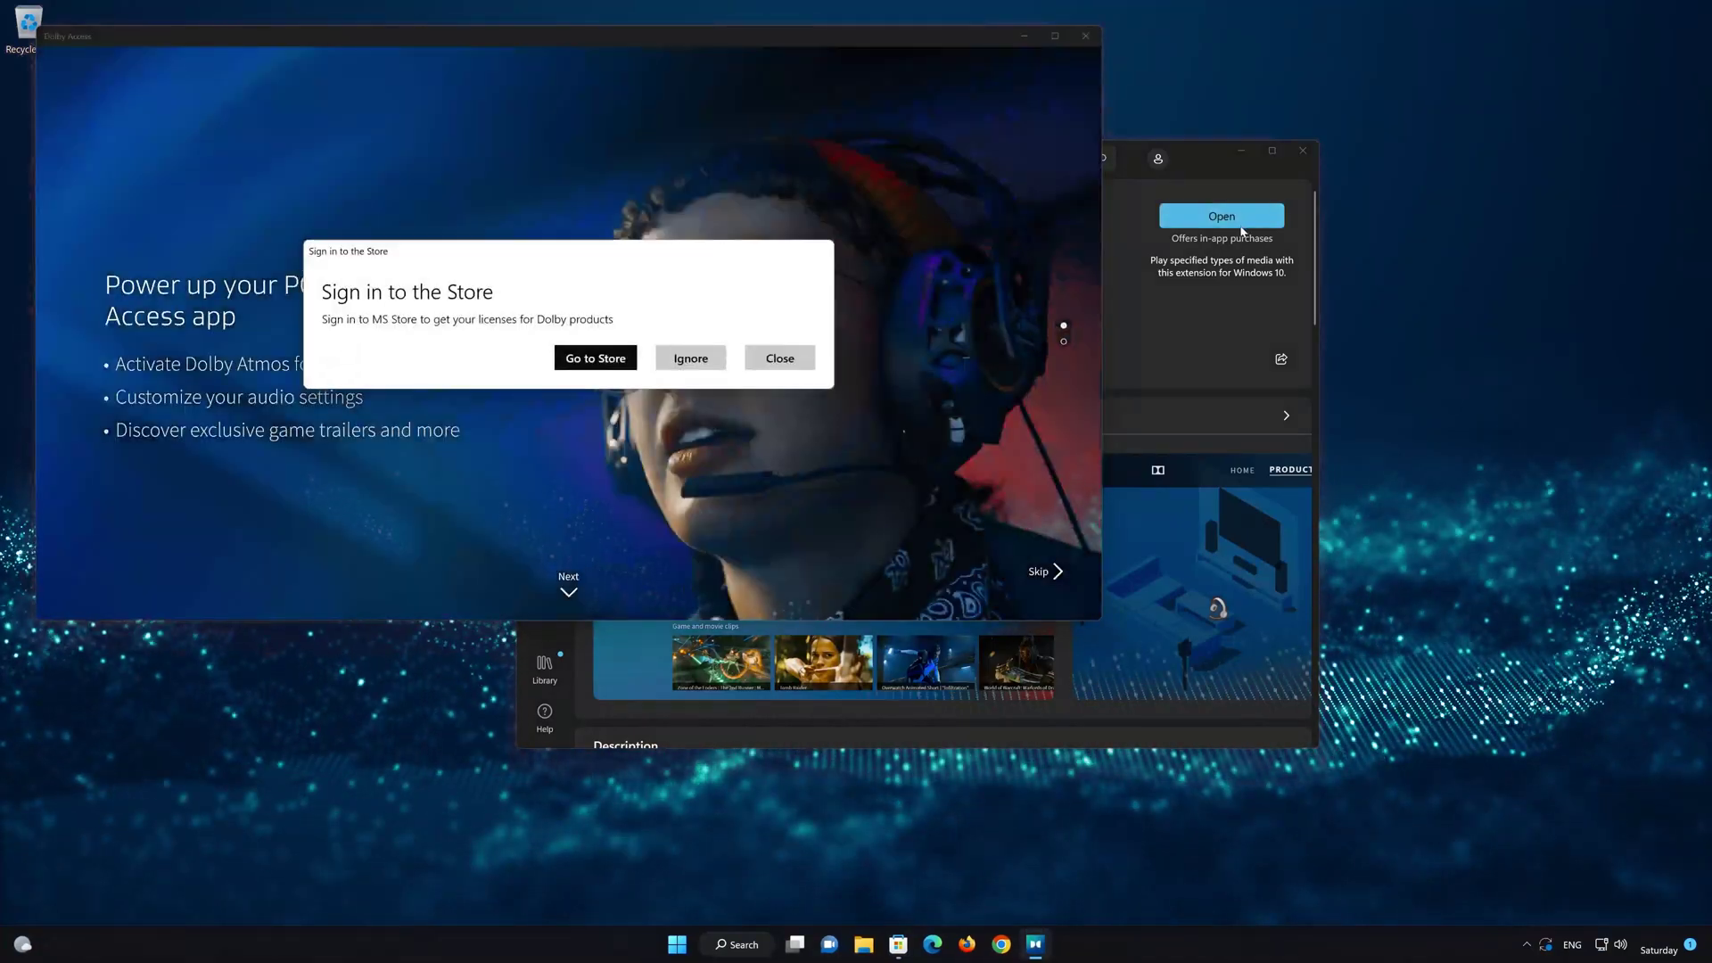
left_click(697, 360)
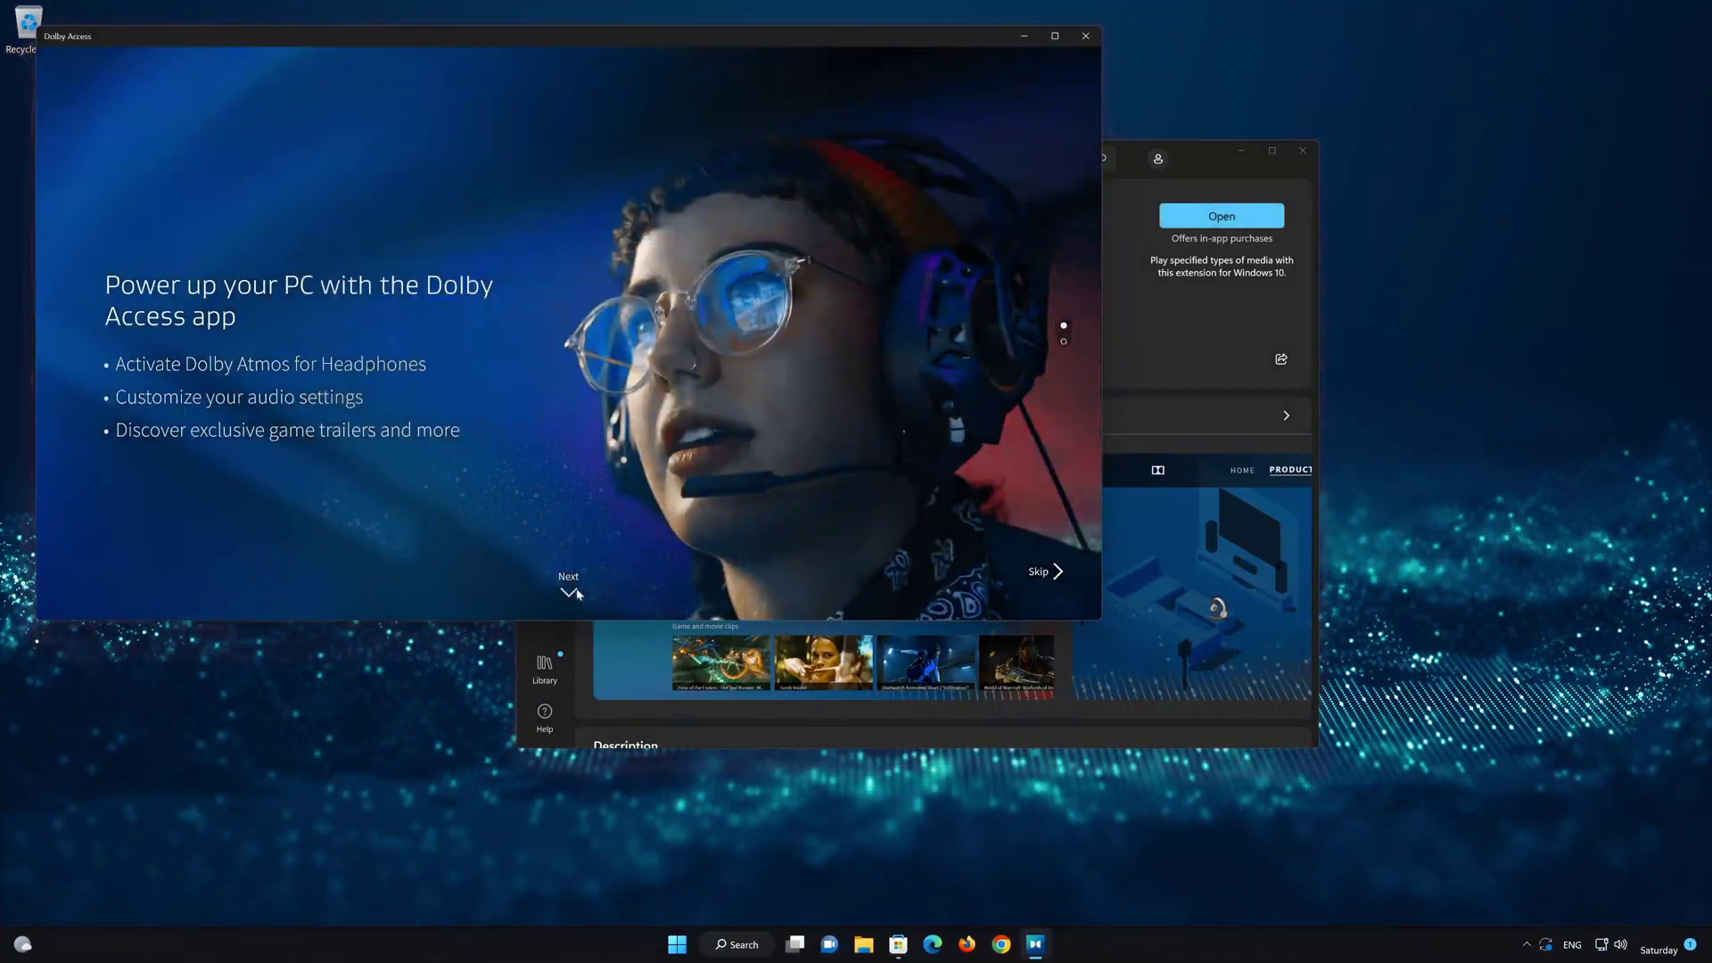
left_click(567, 596)
left_click(567, 597)
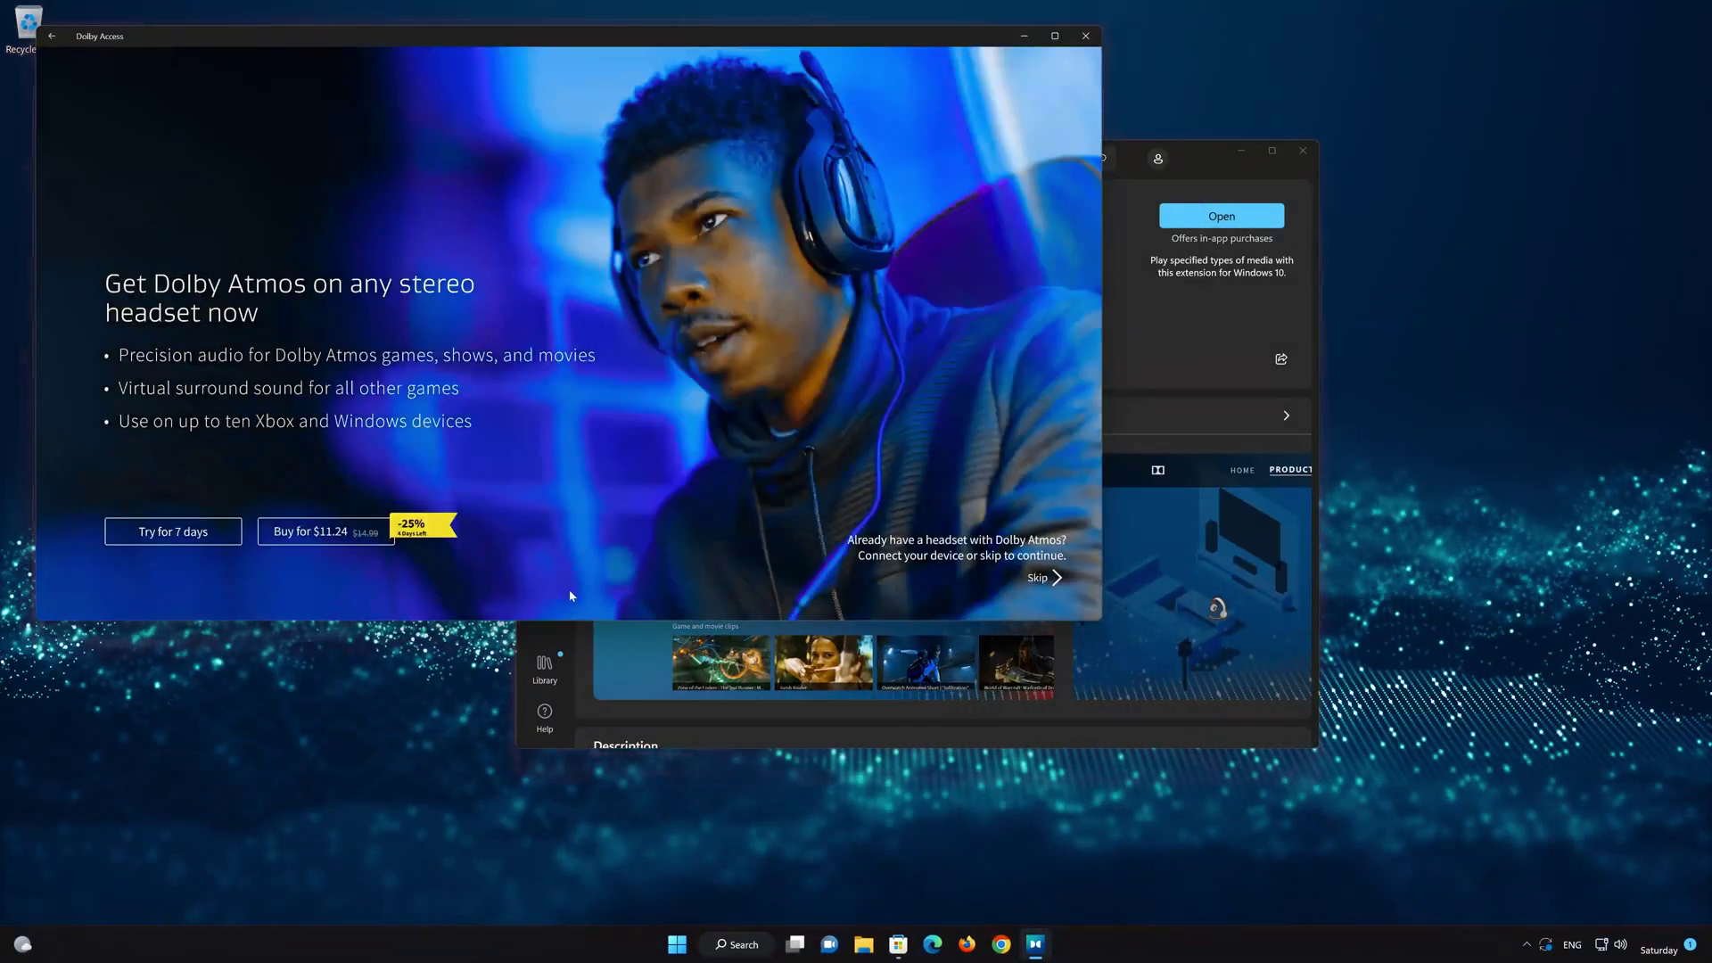
left_click(1055, 579)
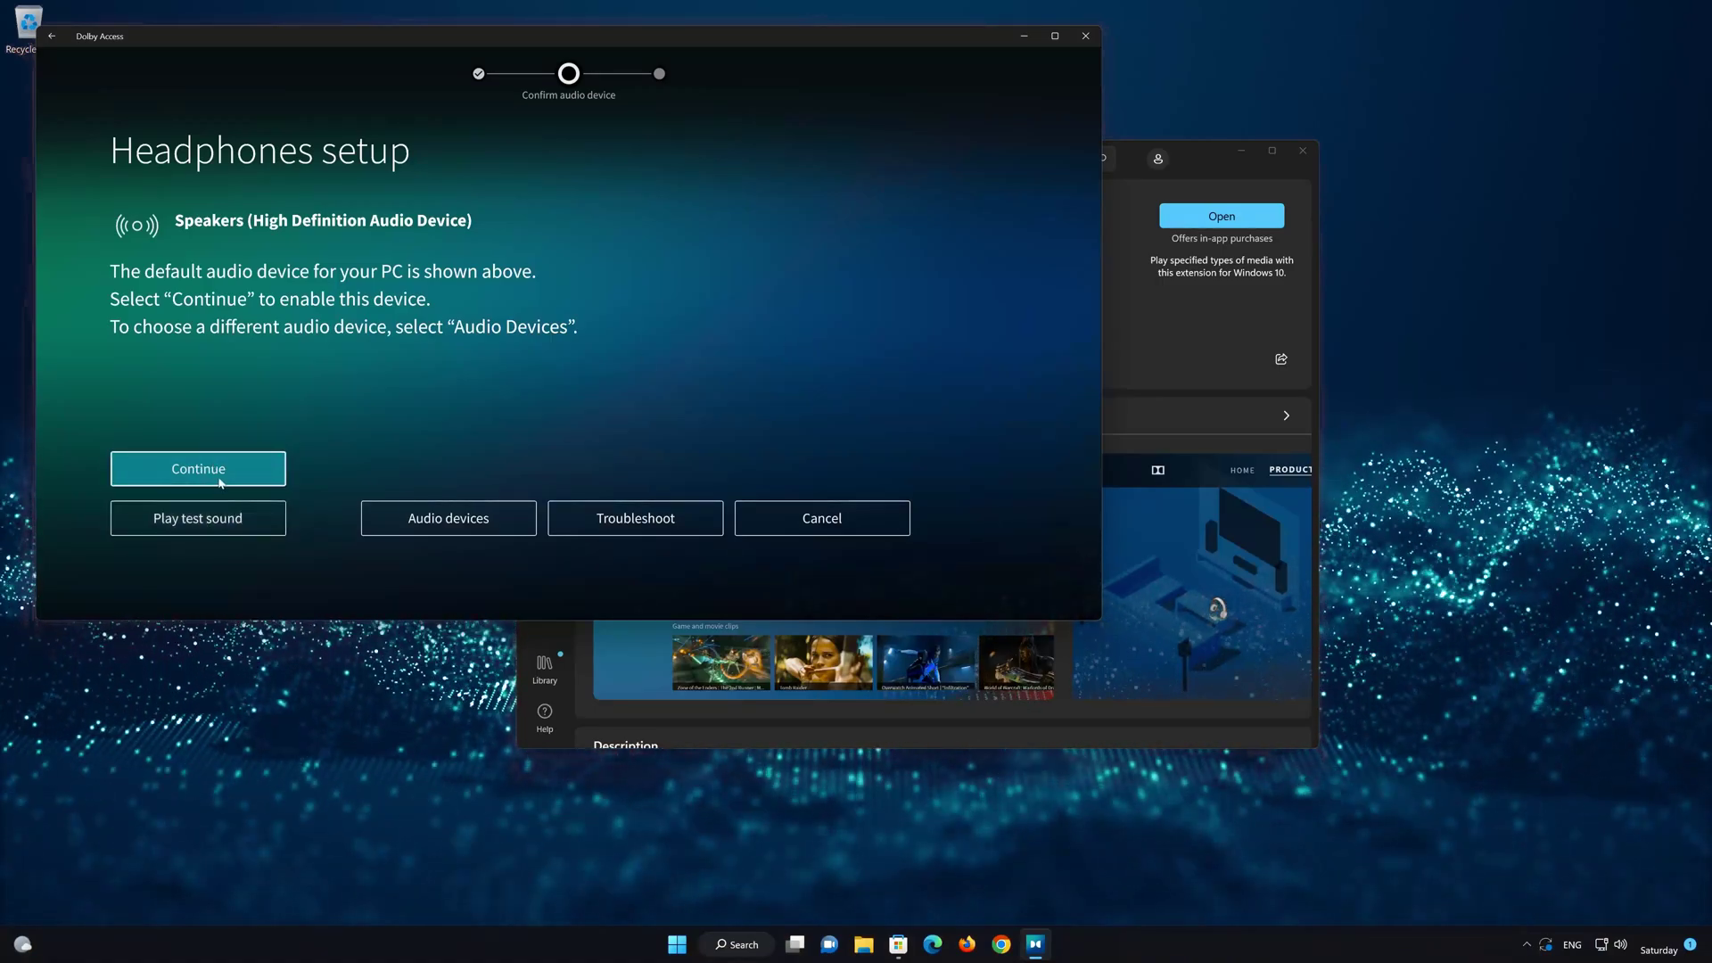
Step: Continue headphone setup with default speakers, dismiss the account sign-in, and close Dolby Access
left_click(219, 479)
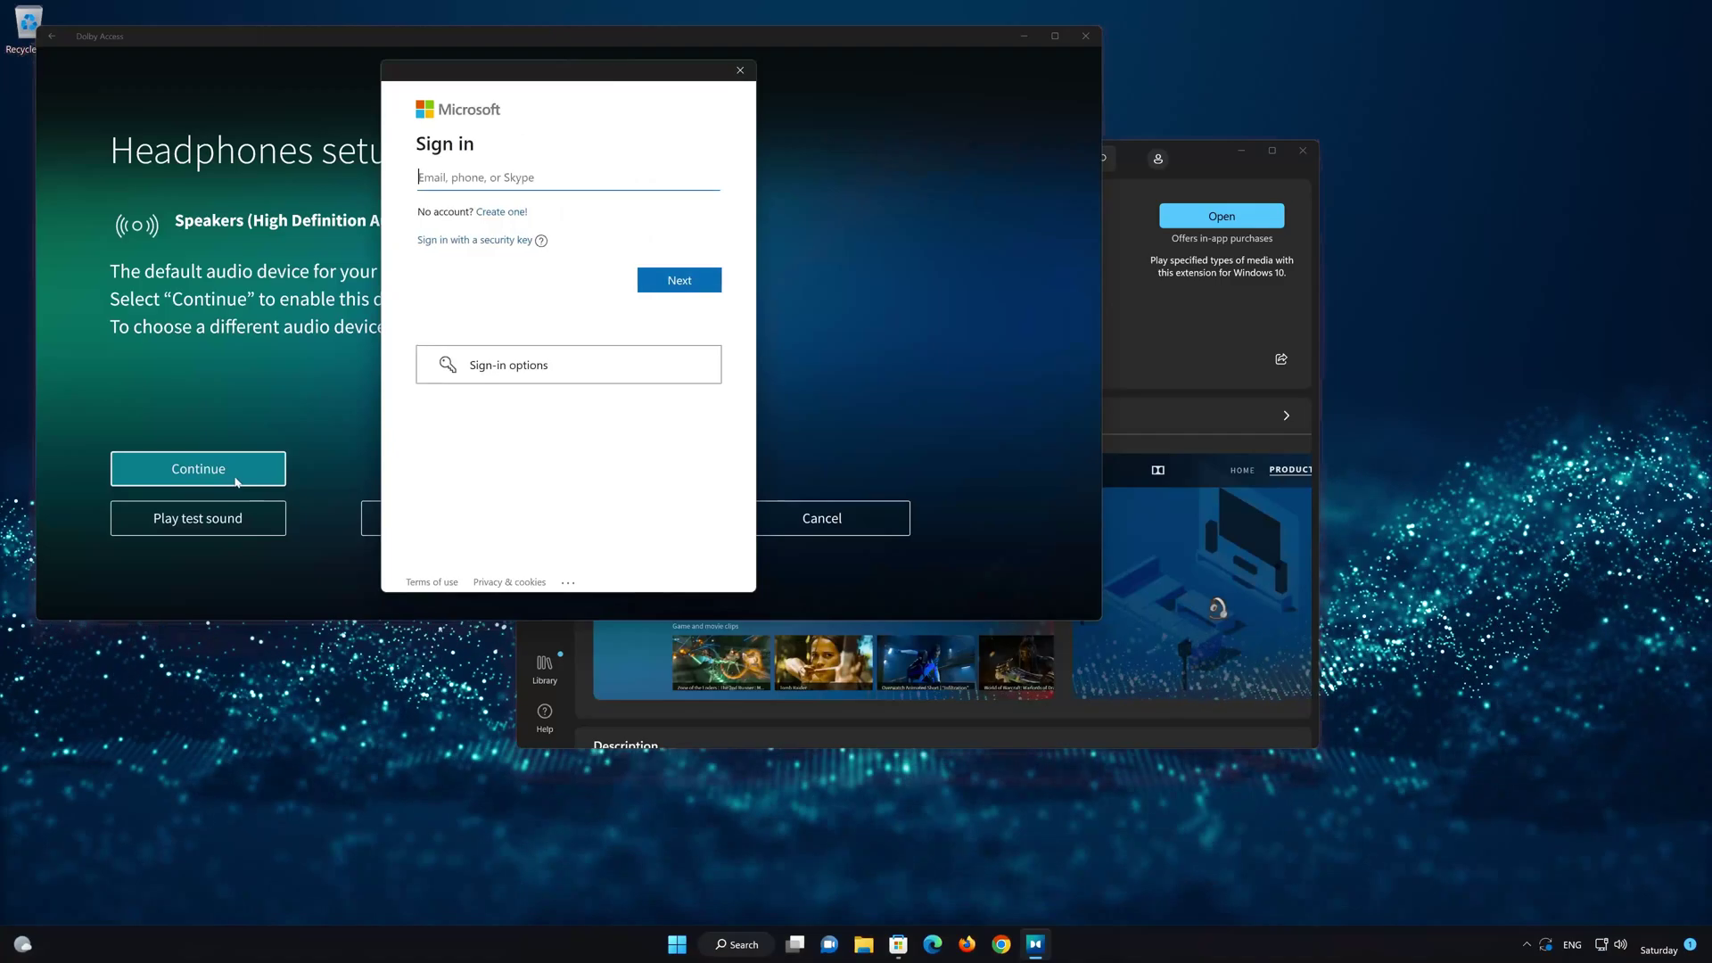
left_click(741, 71)
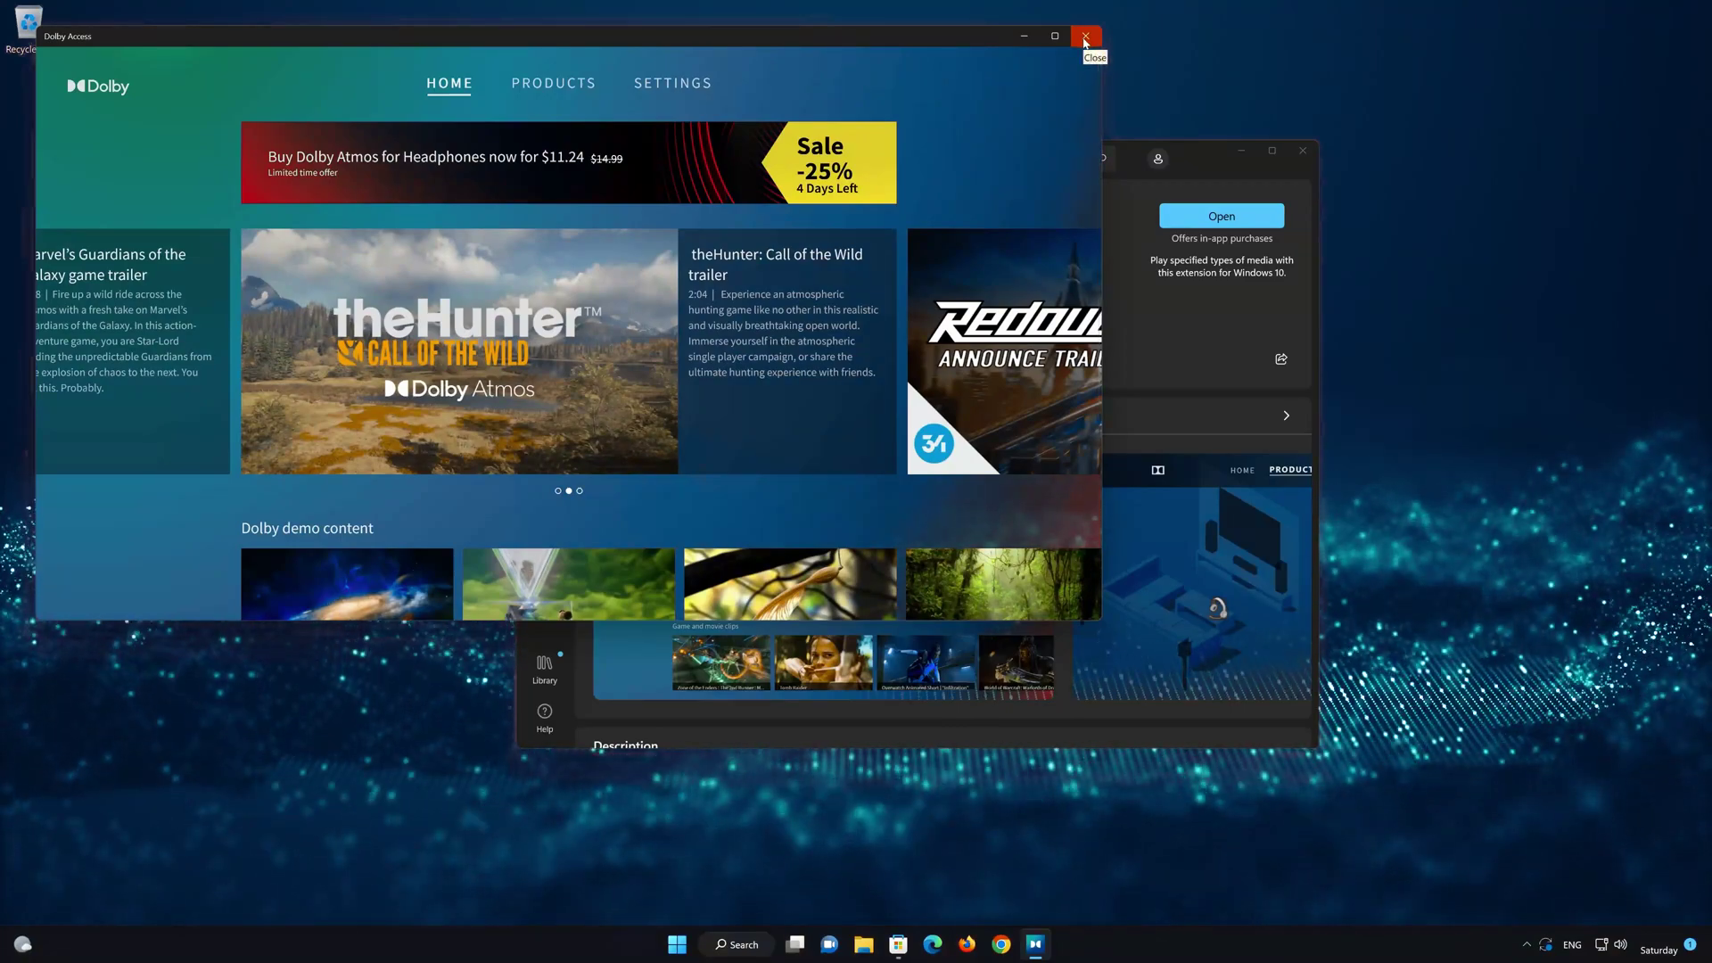
left_click(1086, 40)
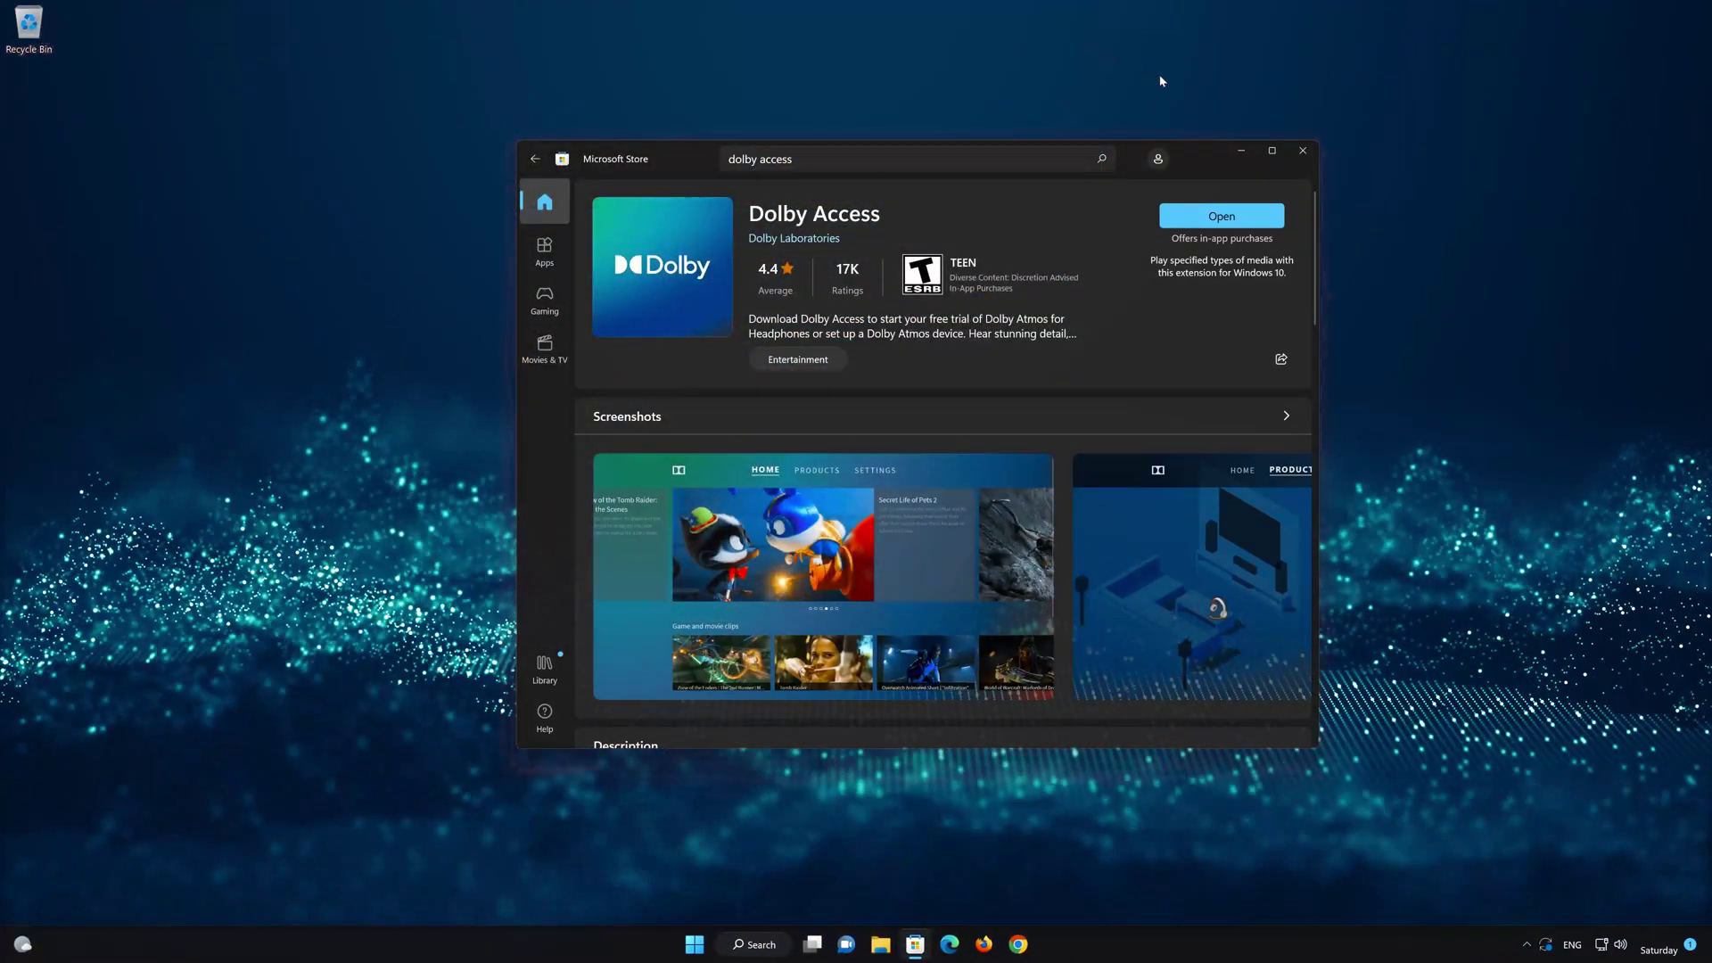
Step: Close Microsoft Store, launch Device Manager via a 'device manager' search, and centre its window
left_click(1304, 152)
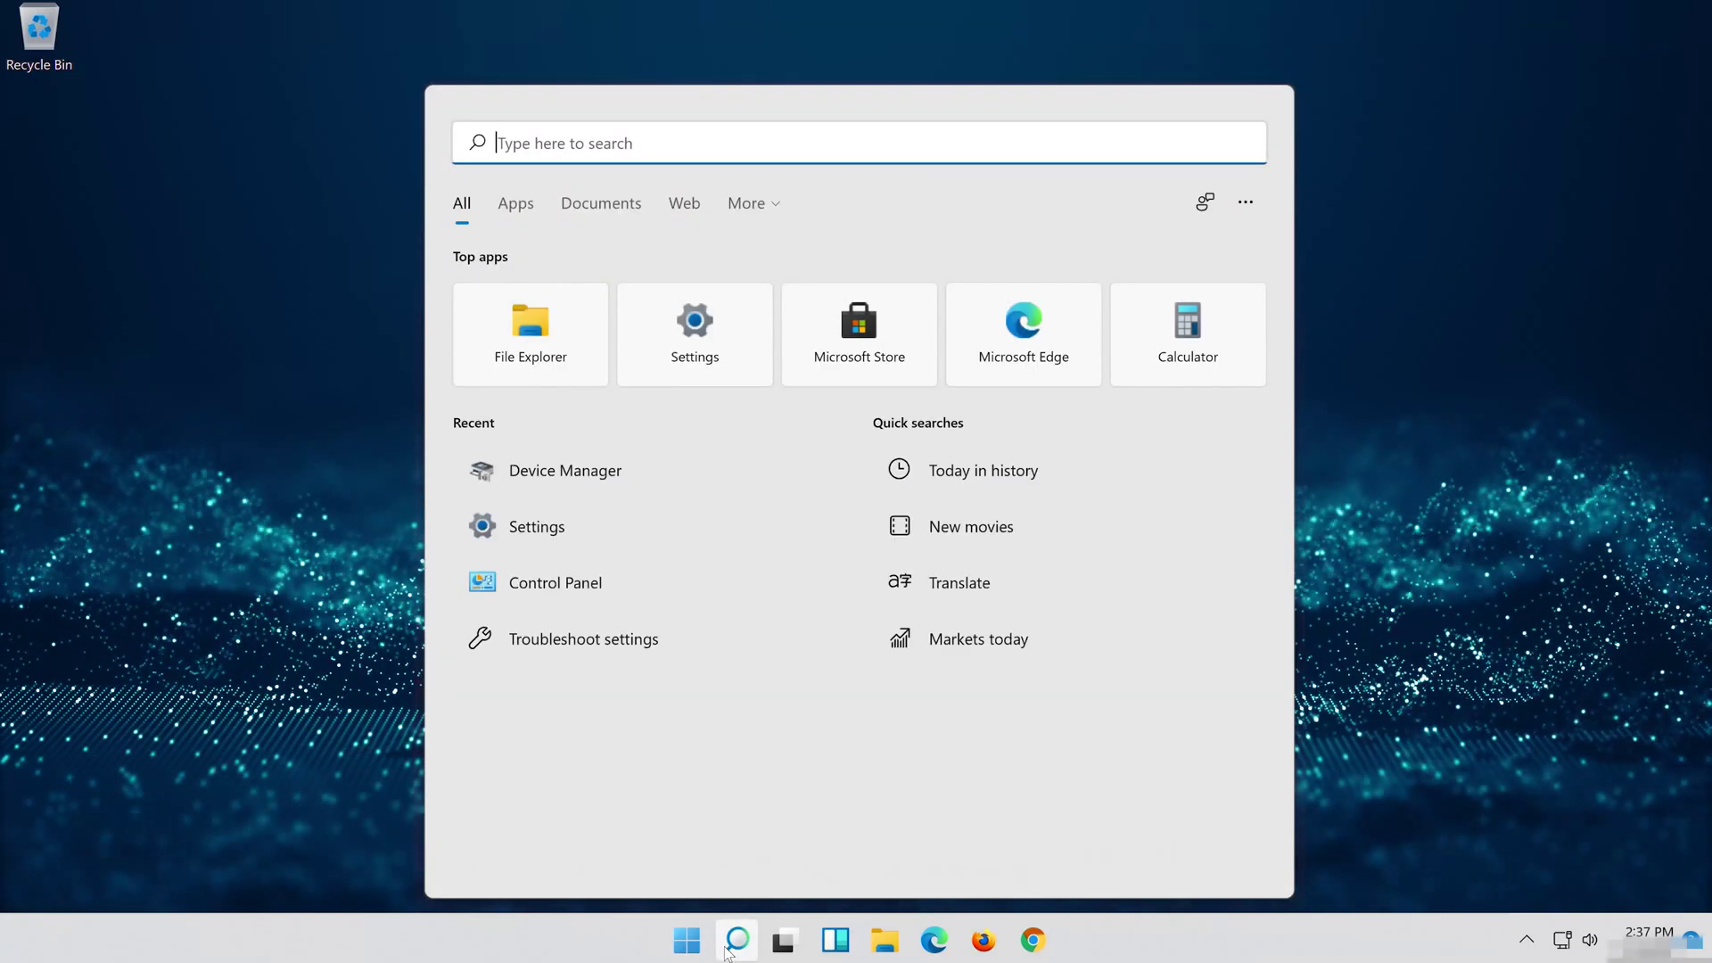
type("device manager")
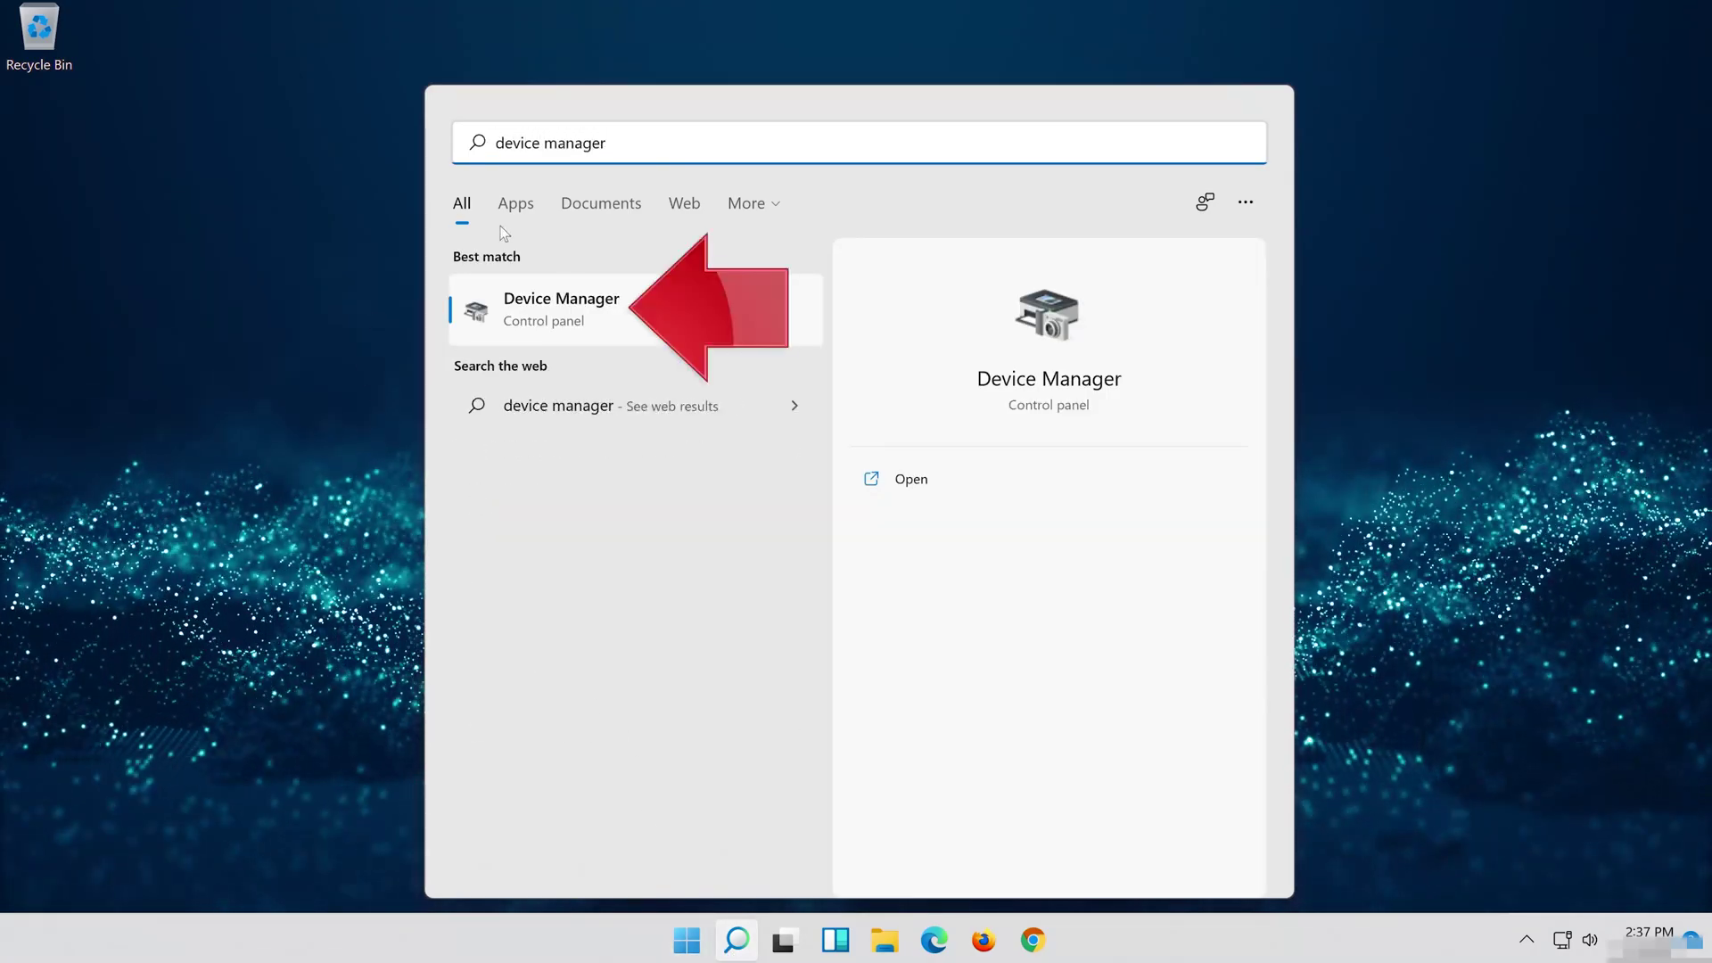
left_click(639, 326)
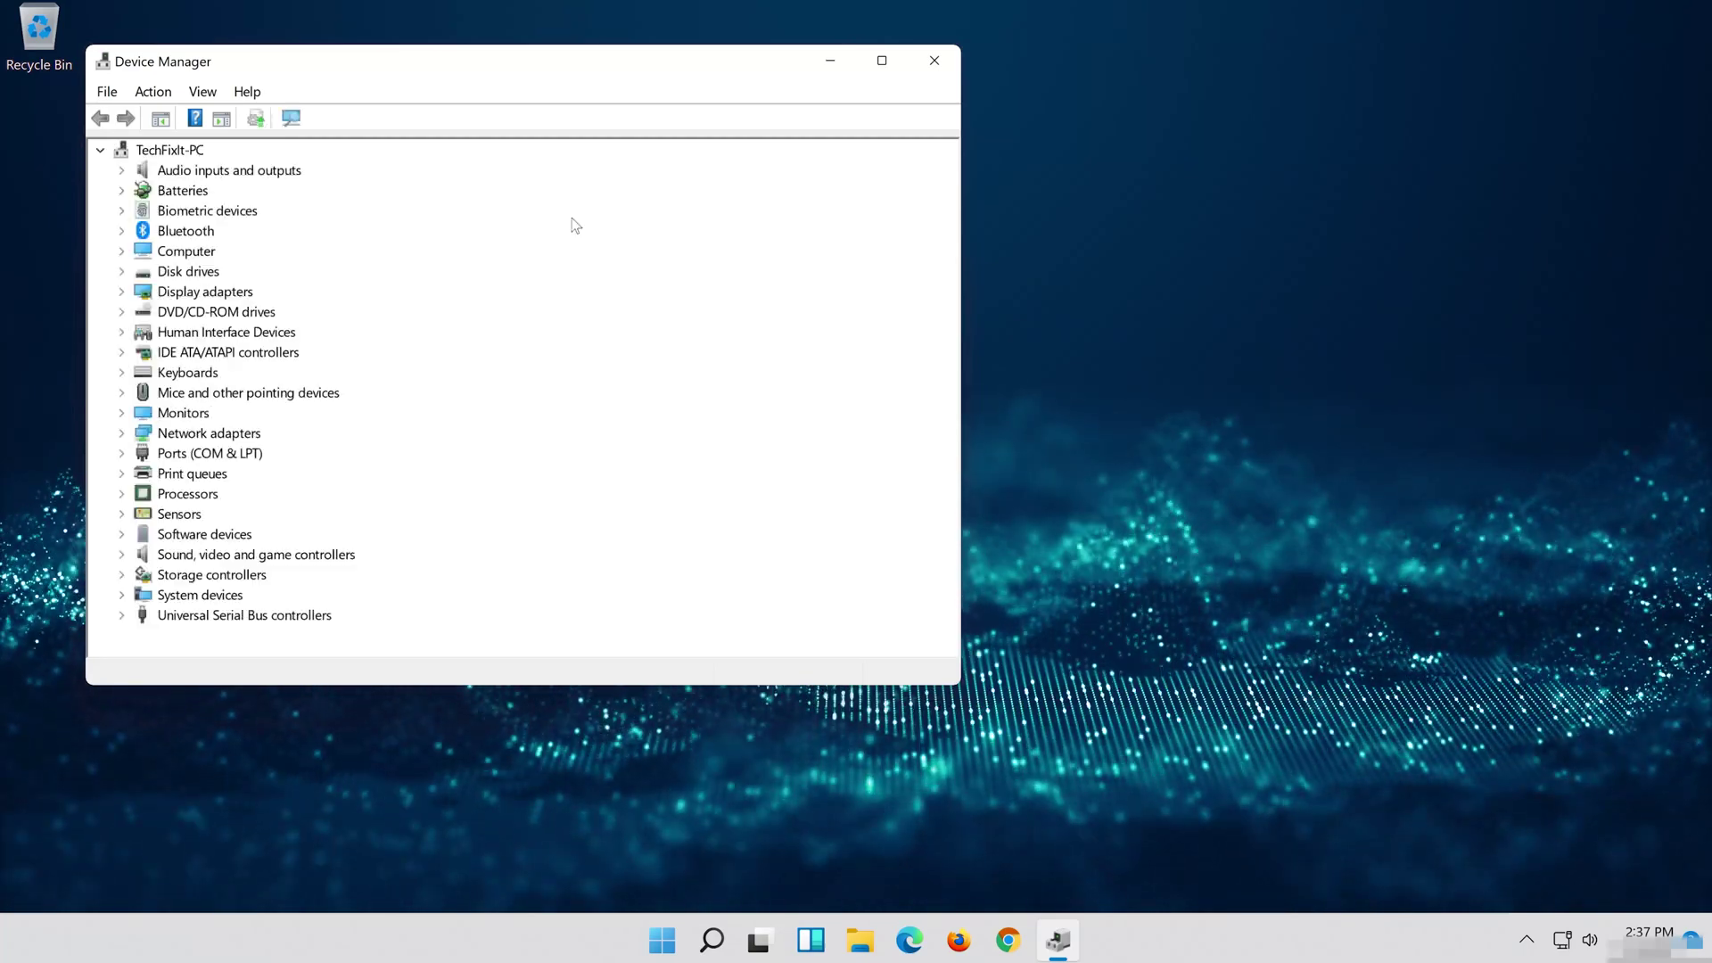
left_click_drag(409, 73, 849, 135)
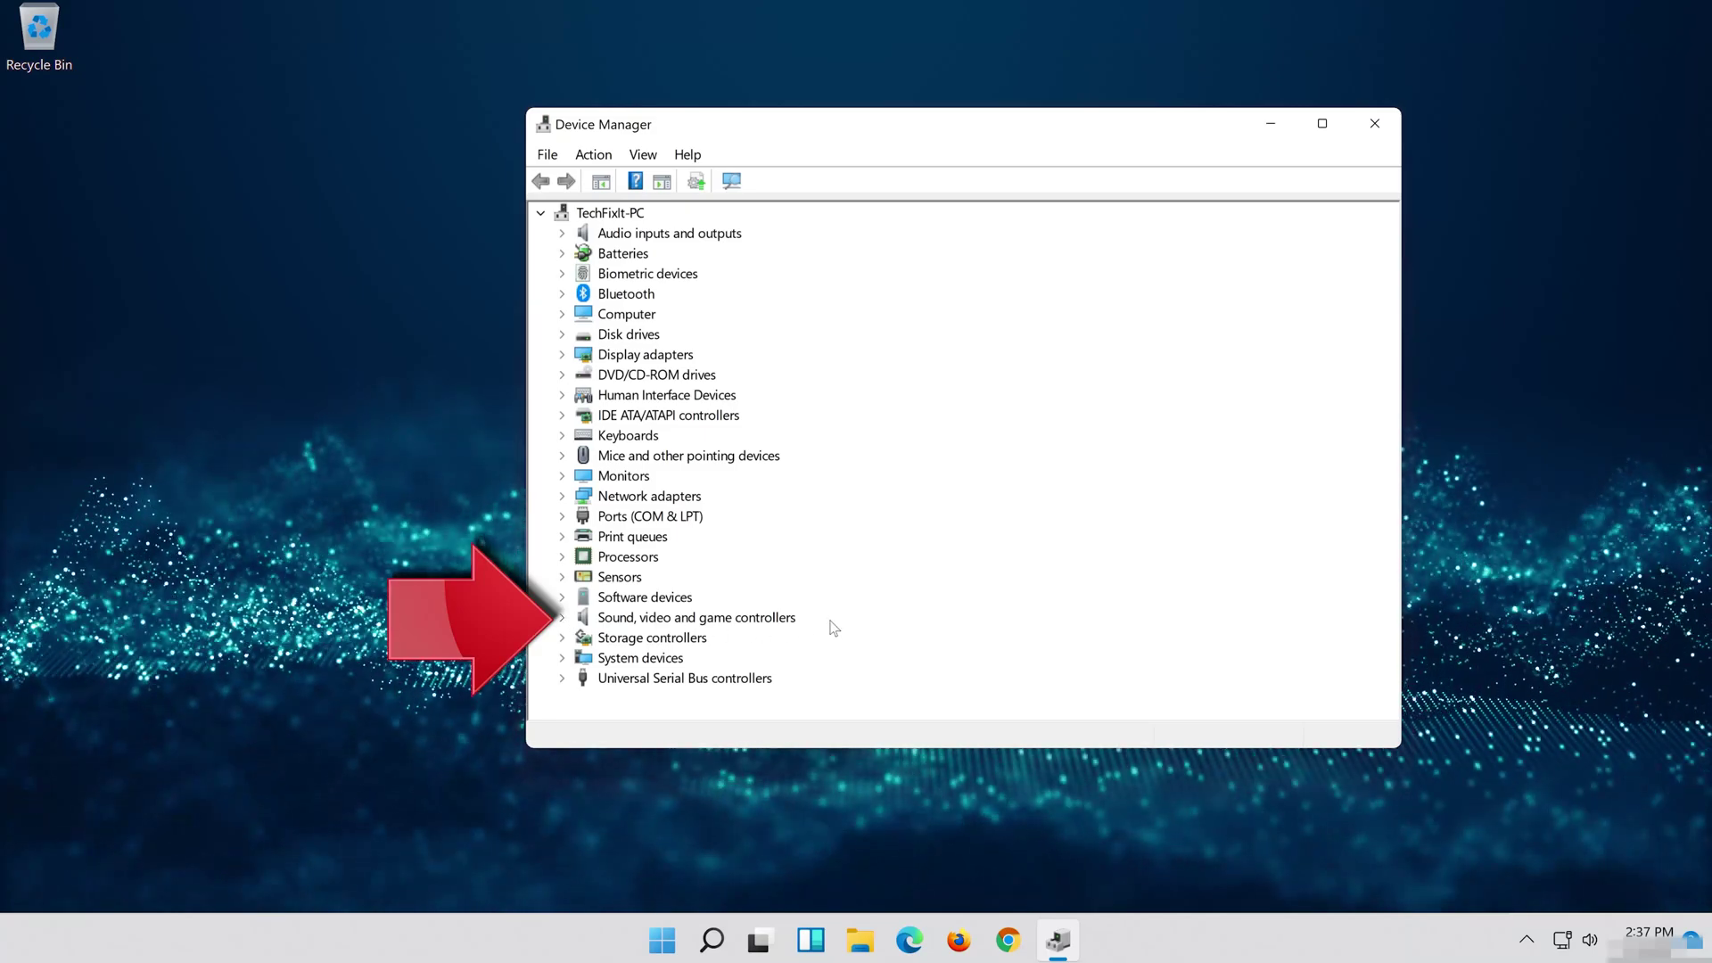
Step: Show the Driver tab of High Definition Audio Device's properties under Sound, video and game controllers
left_click(561, 620)
left_click(635, 641)
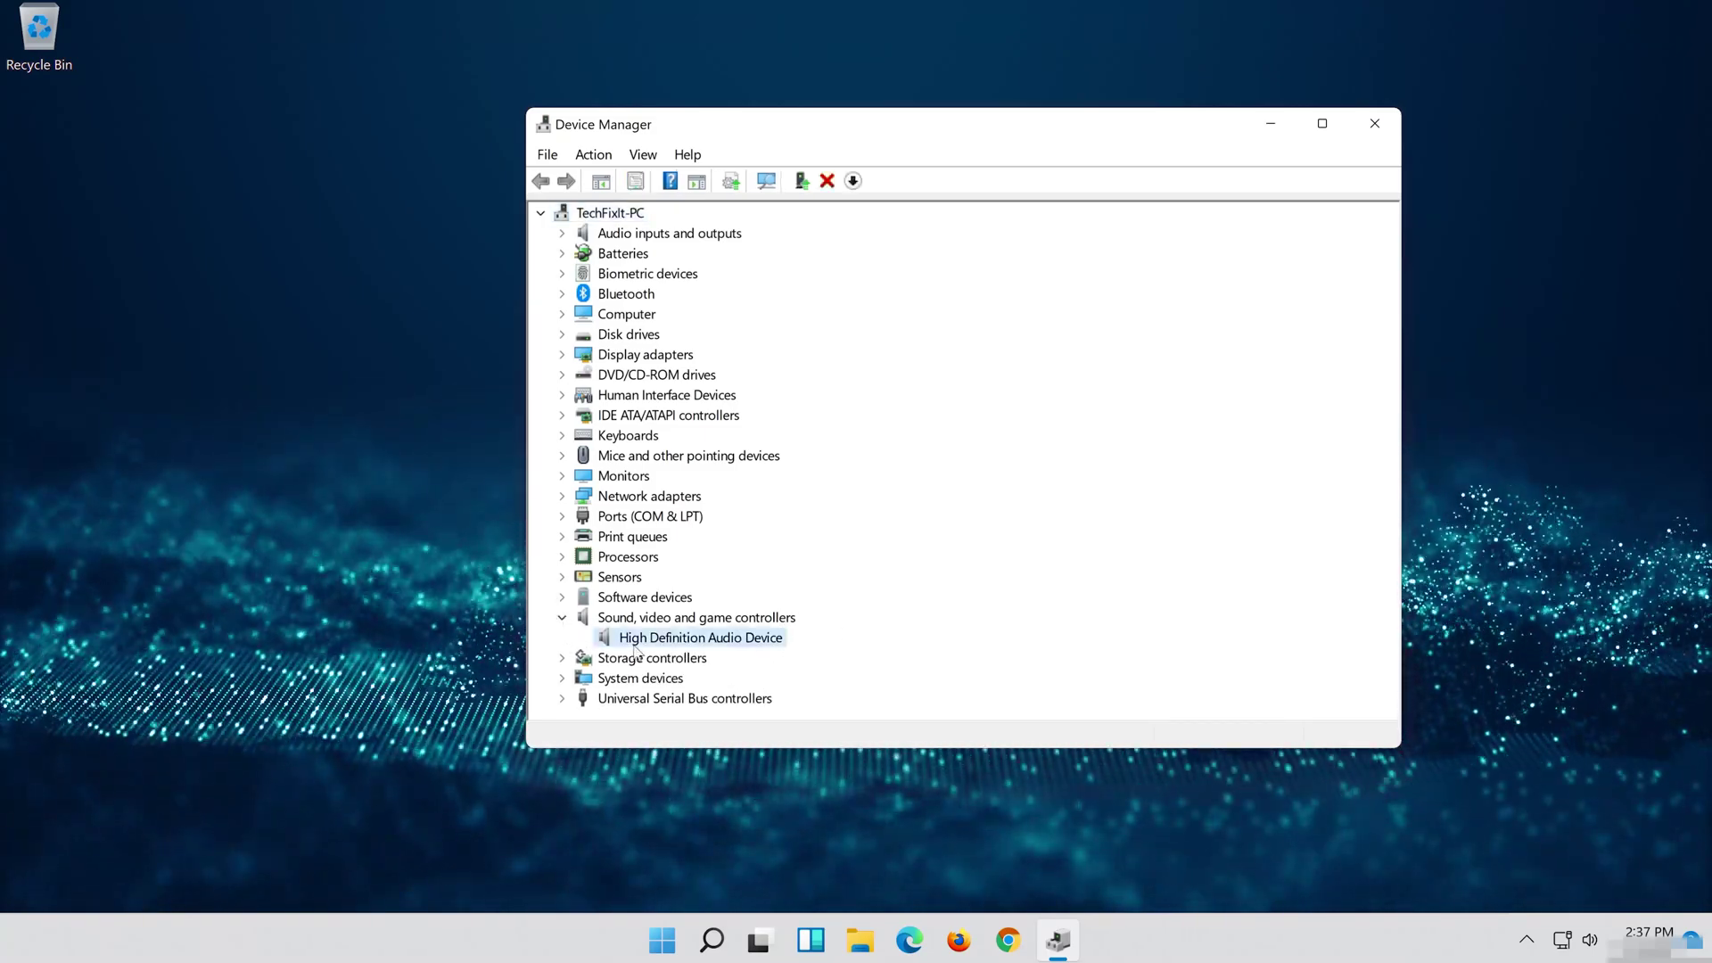
right_click(764, 648)
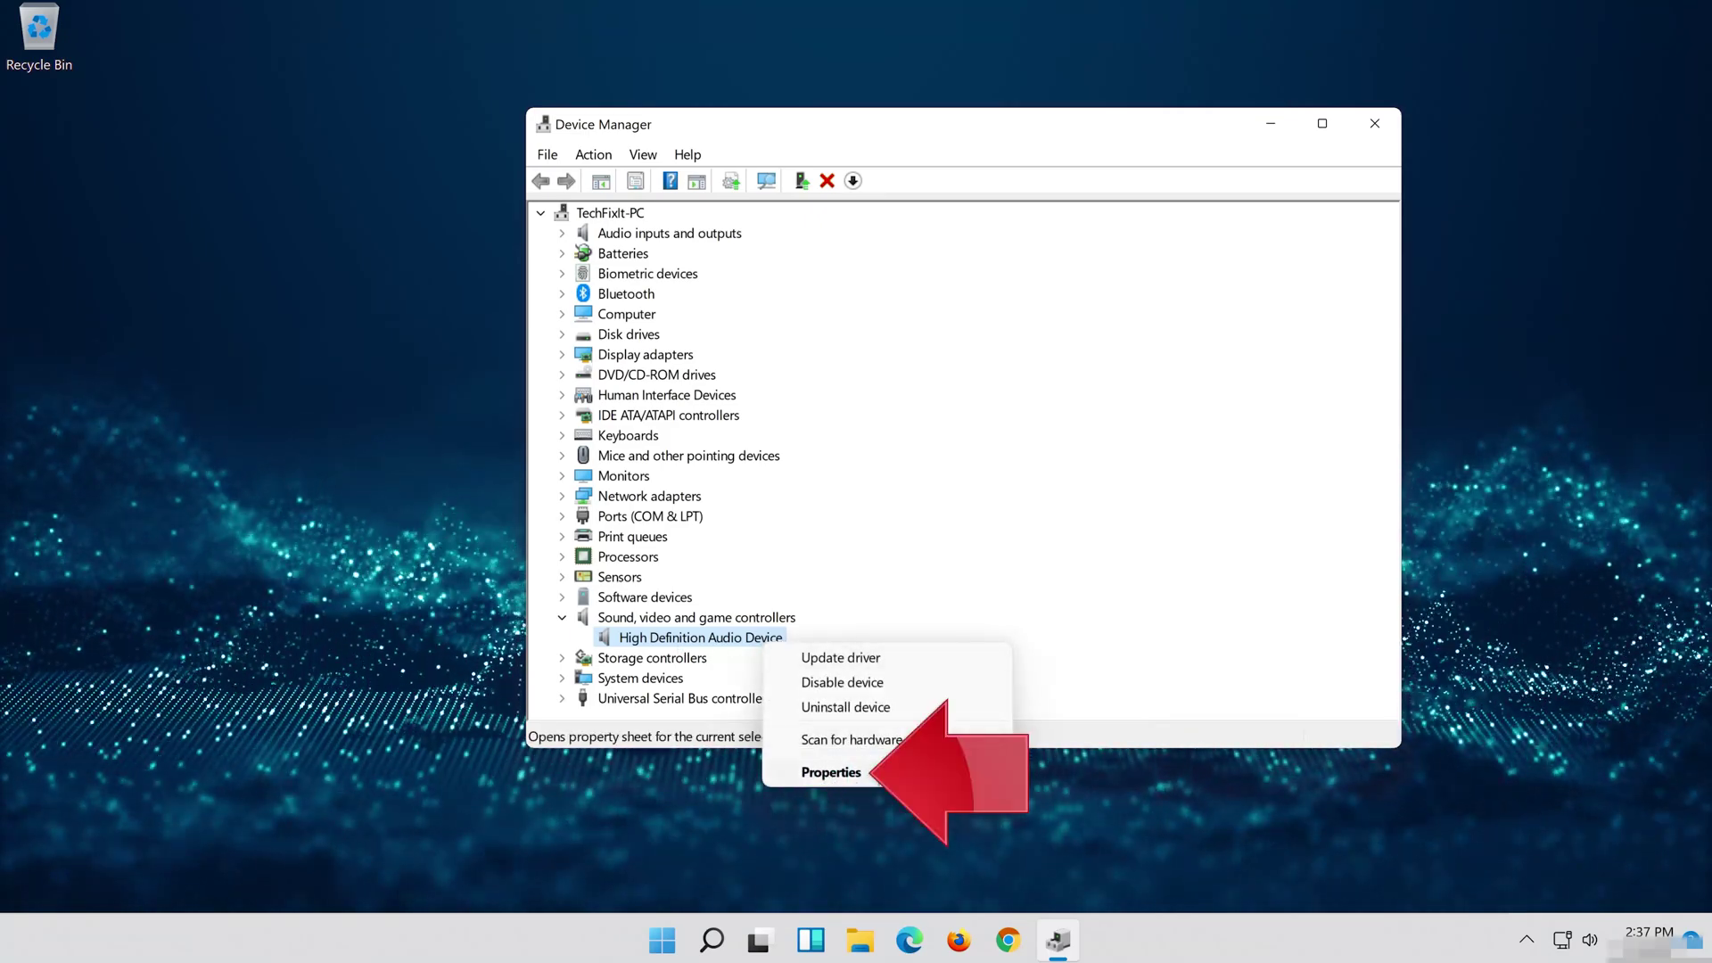
left_click(897, 774)
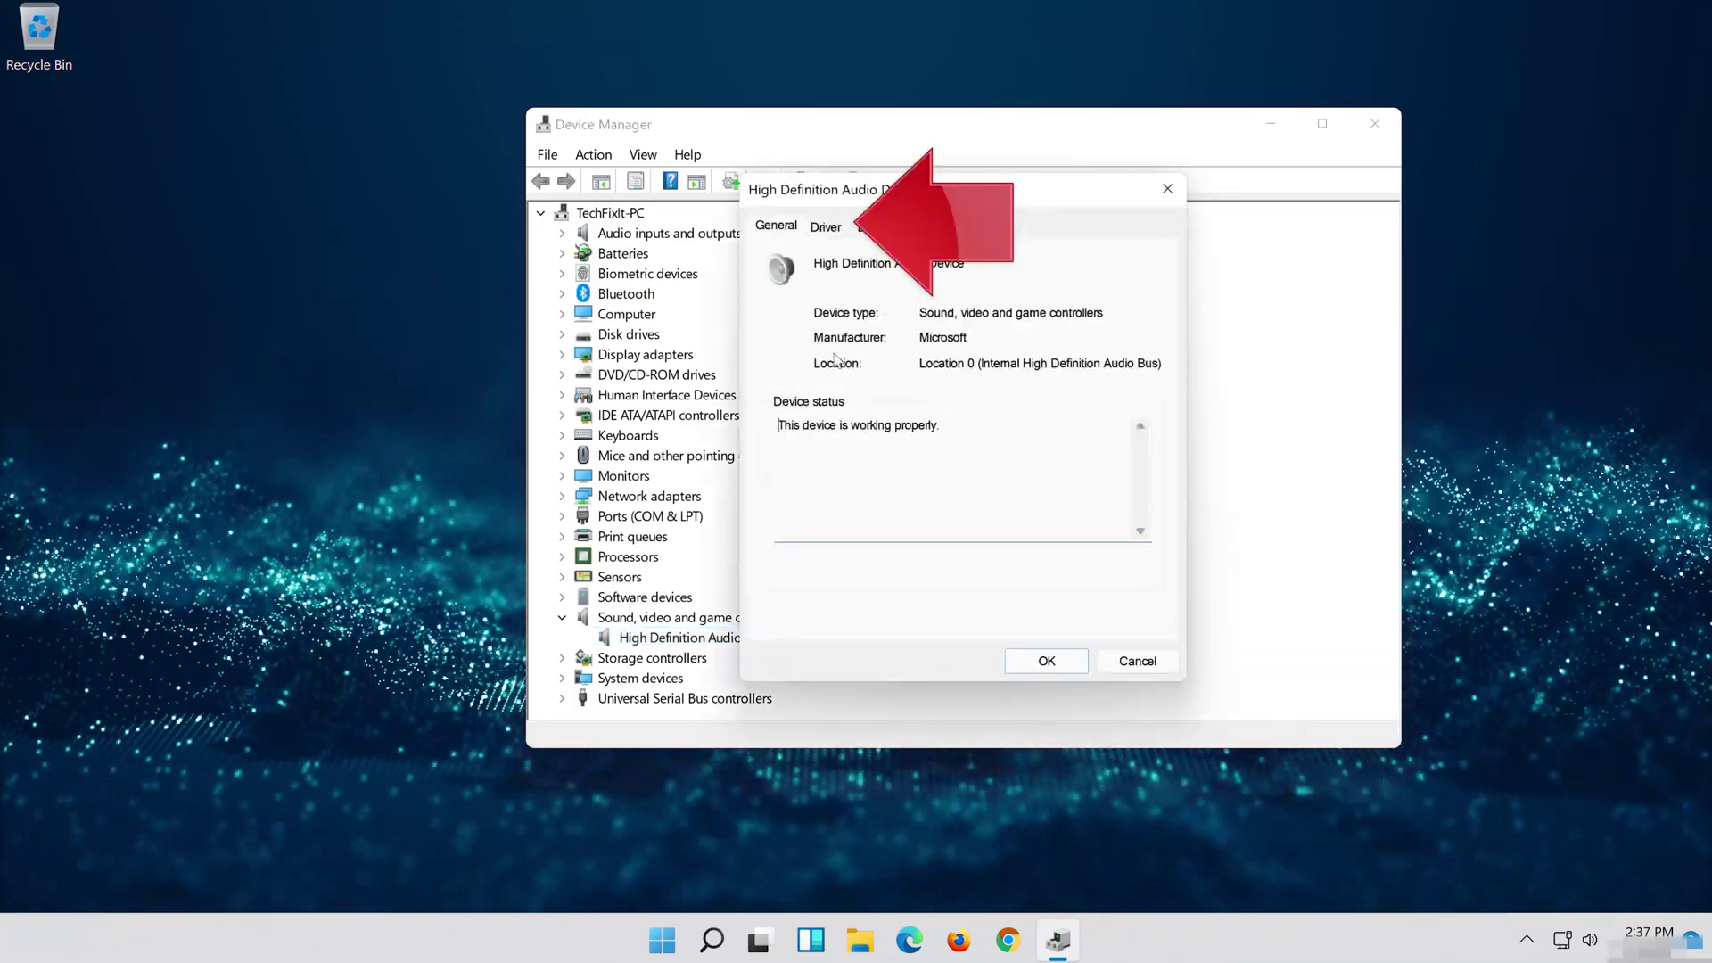
left_click(825, 226)
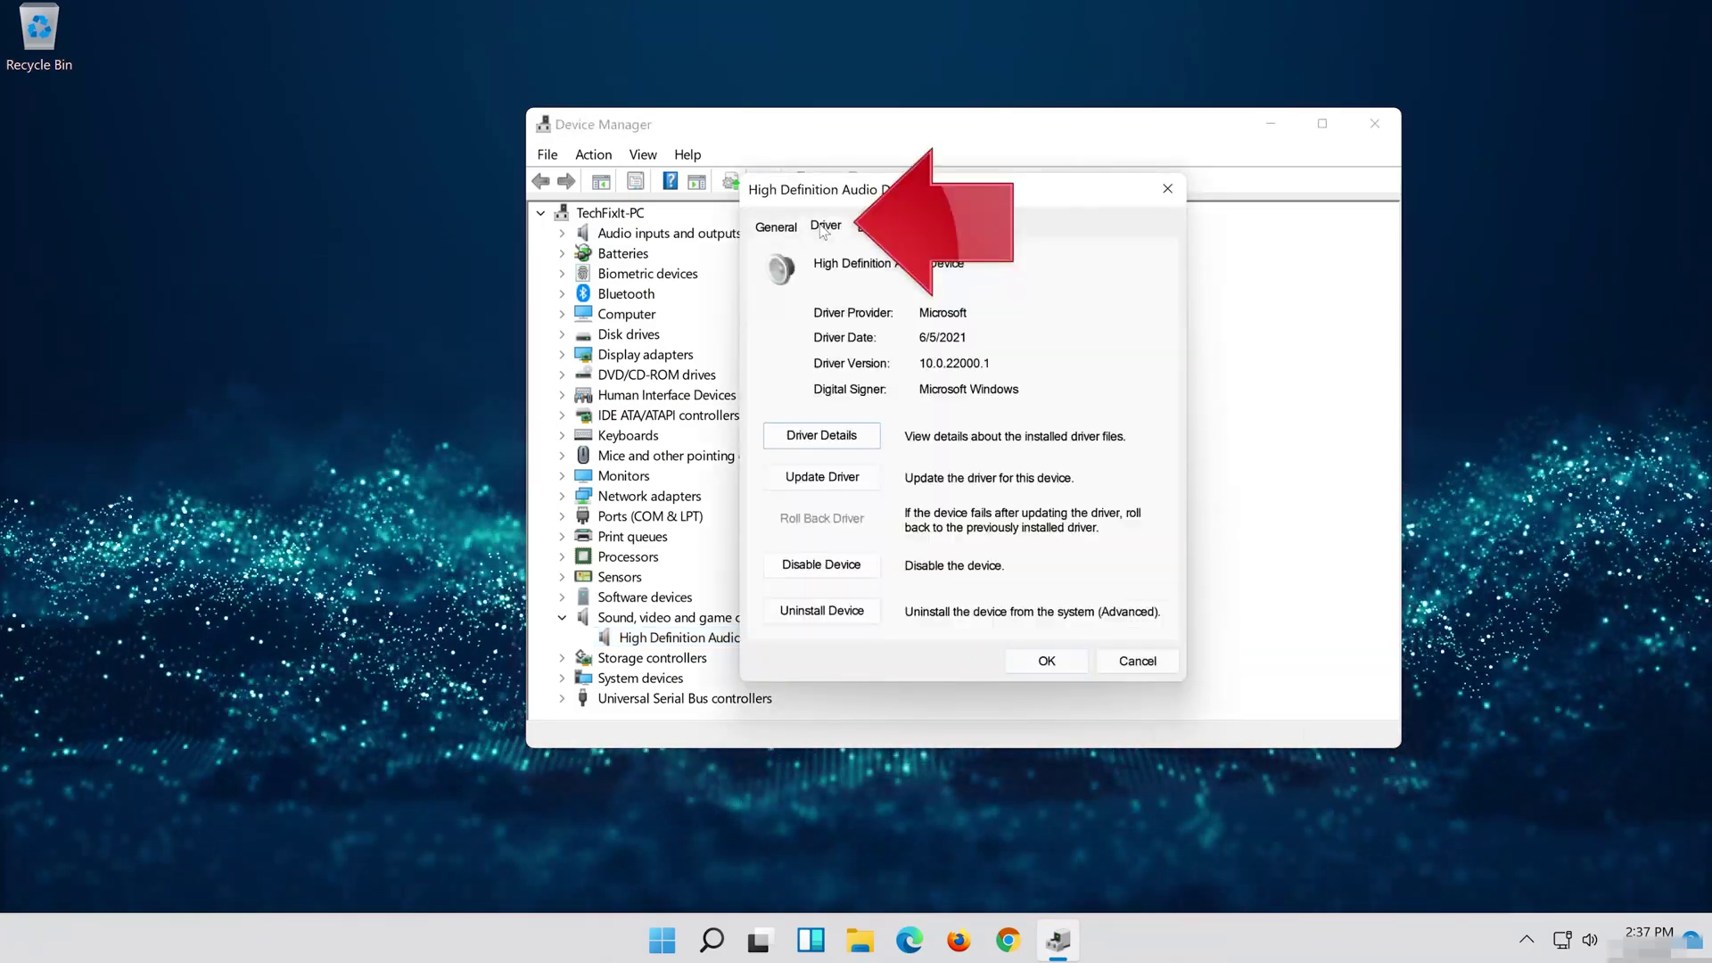
Step: Reinstall the audio driver by picking High Definition Audio Device from this computer's drivers, accepting the warning
left_click(825, 489)
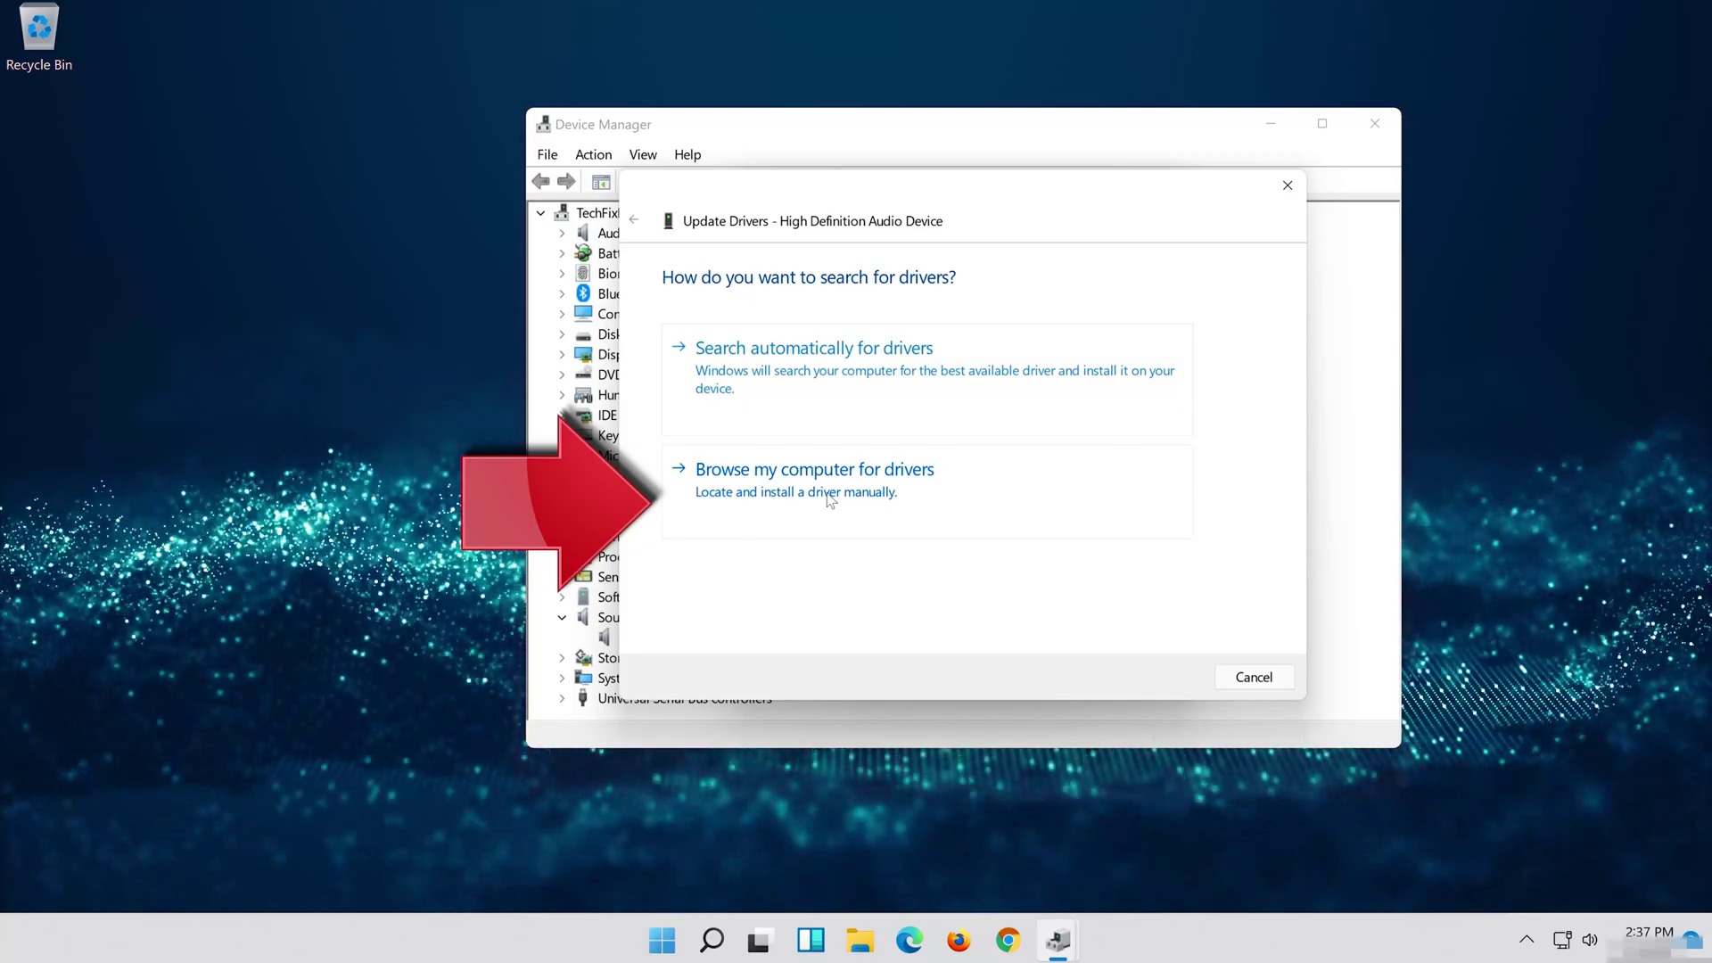
left_click(920, 490)
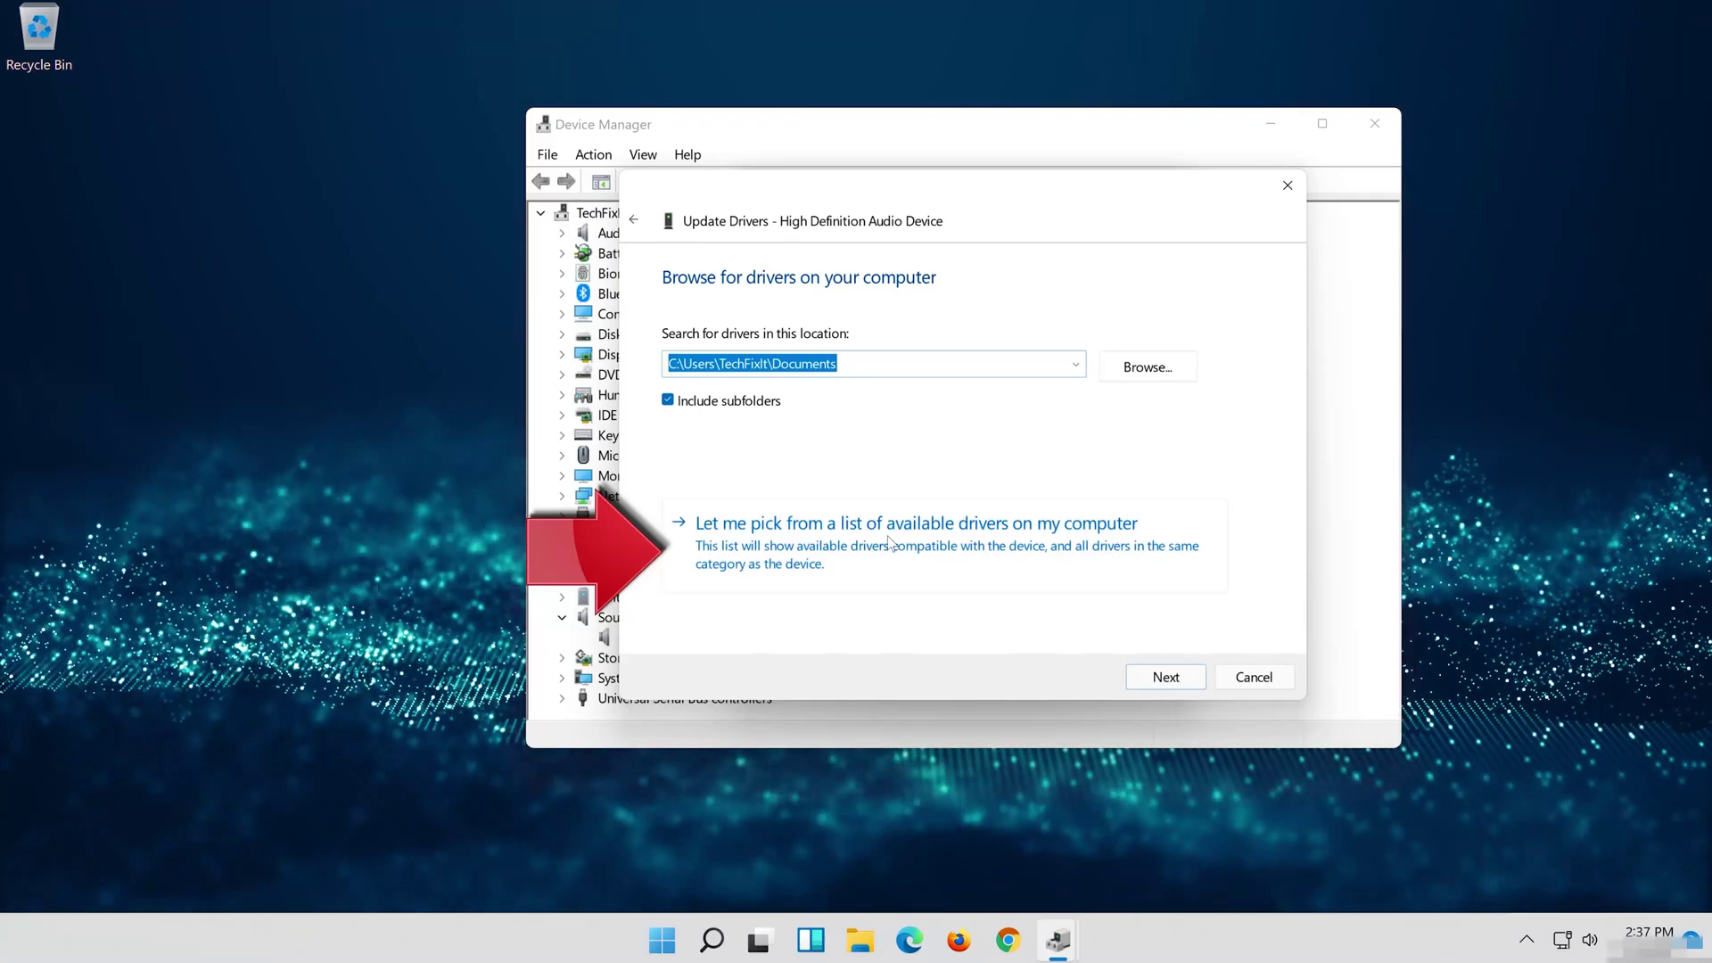
left_click(838, 563)
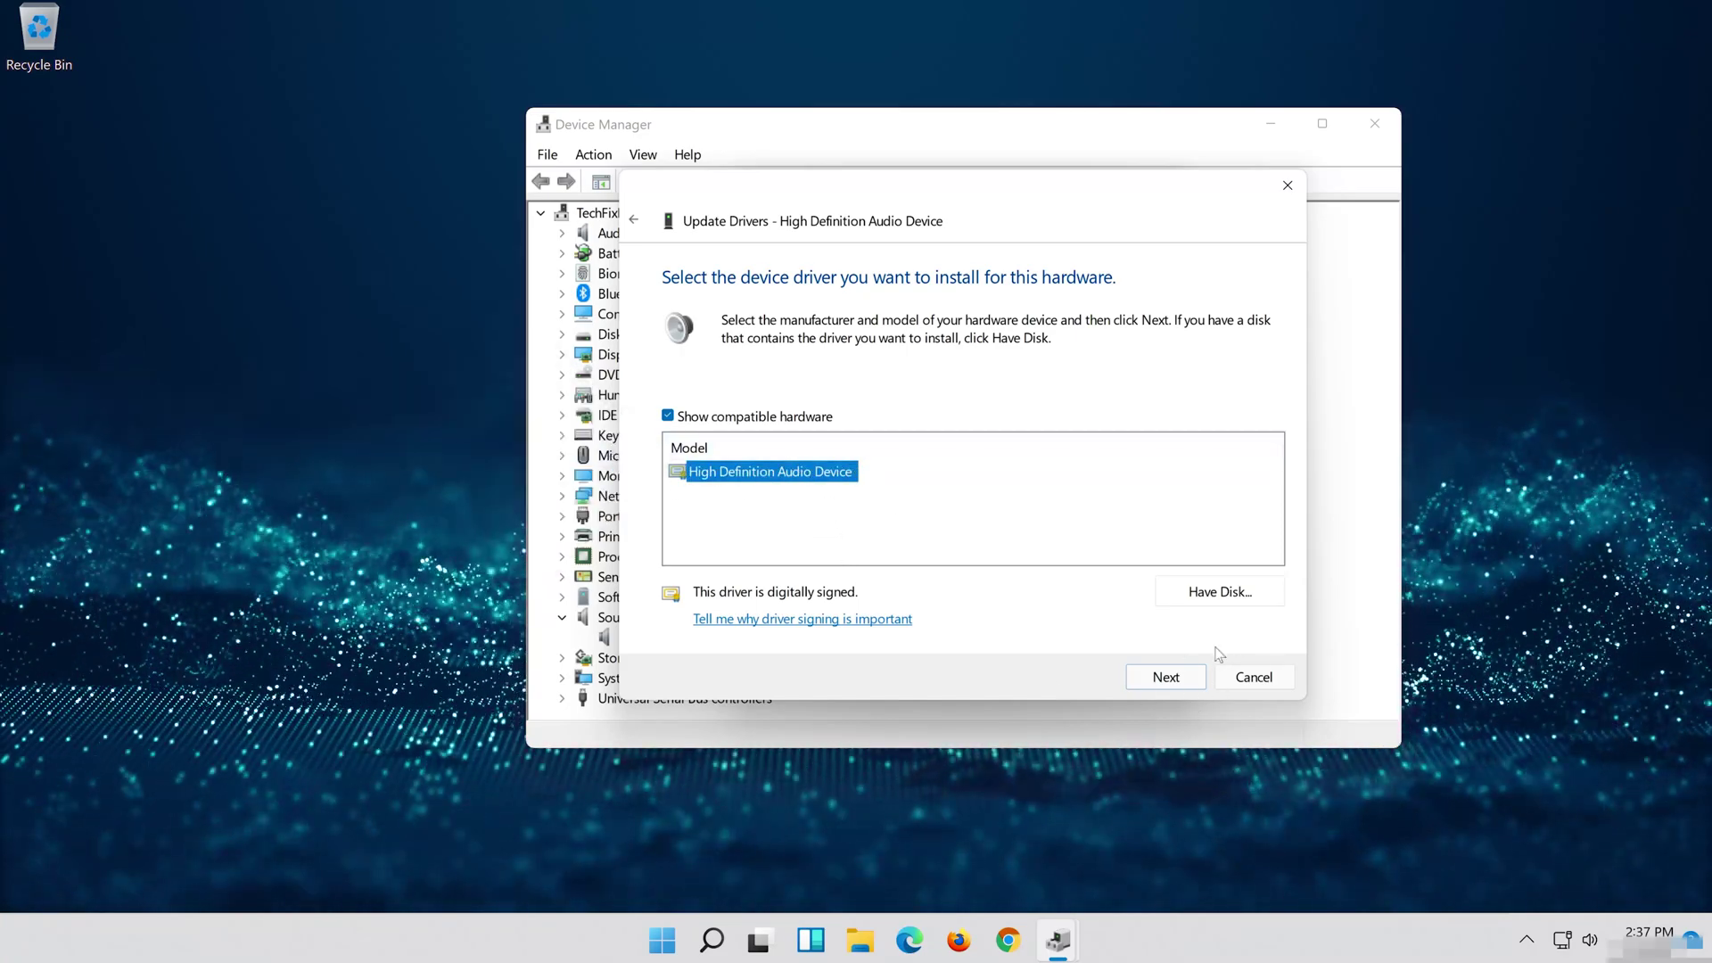
left_click(1185, 683)
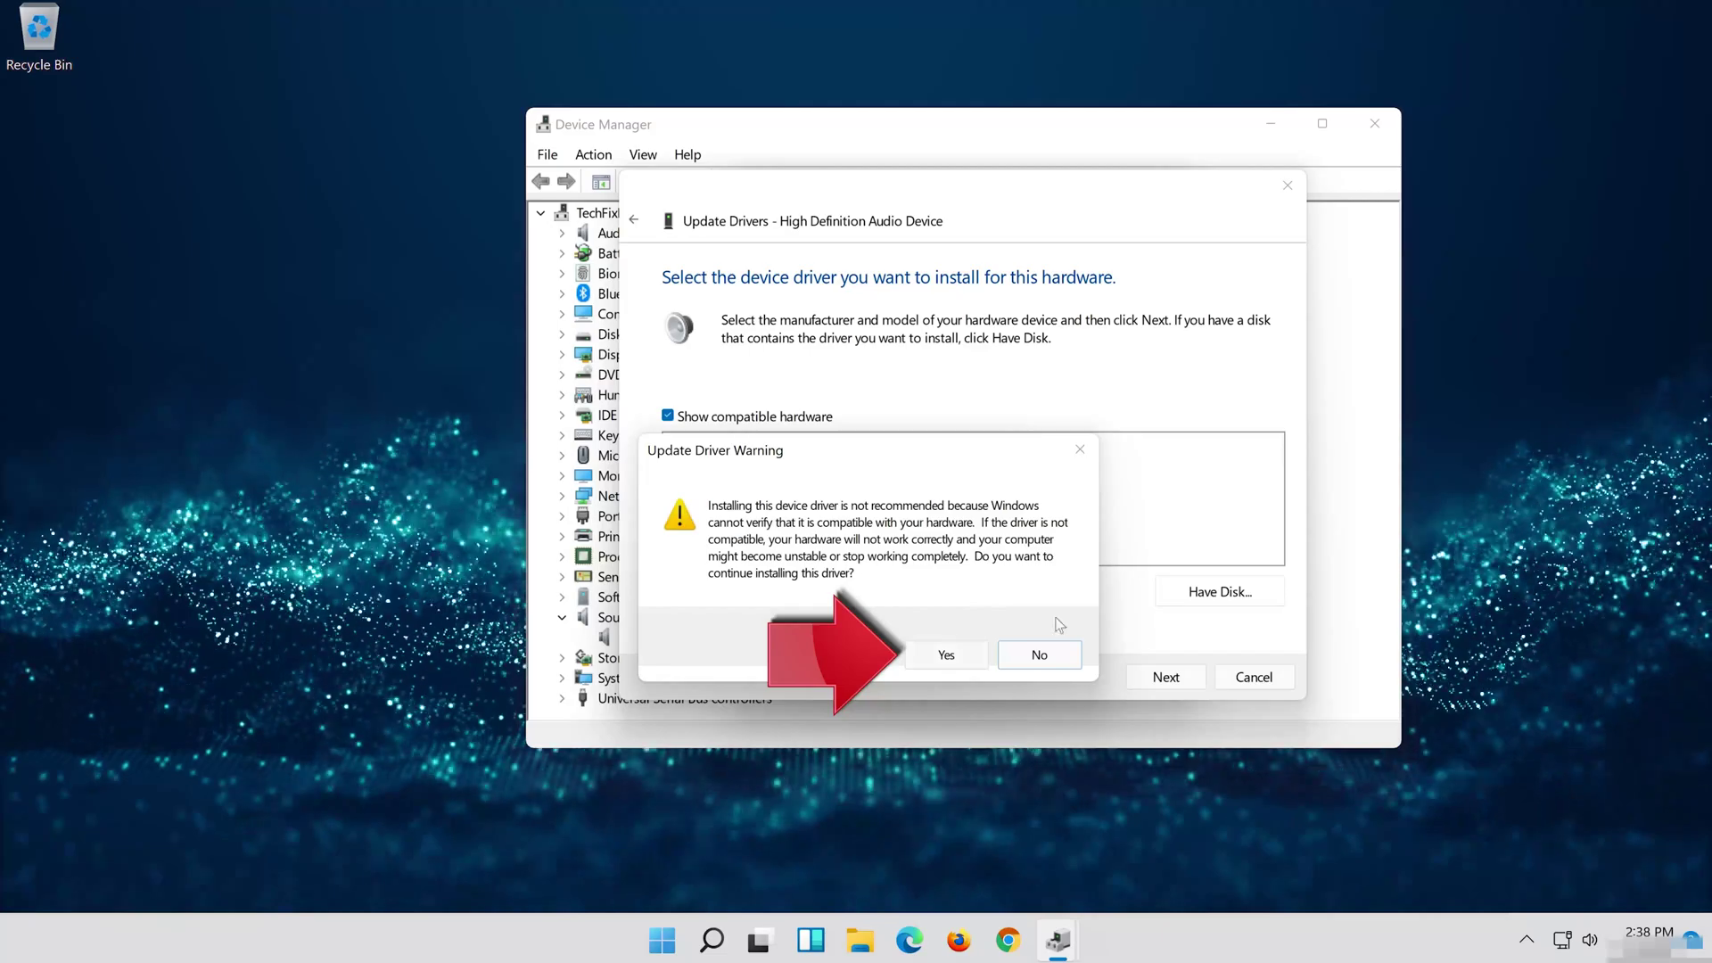
left_click(978, 657)
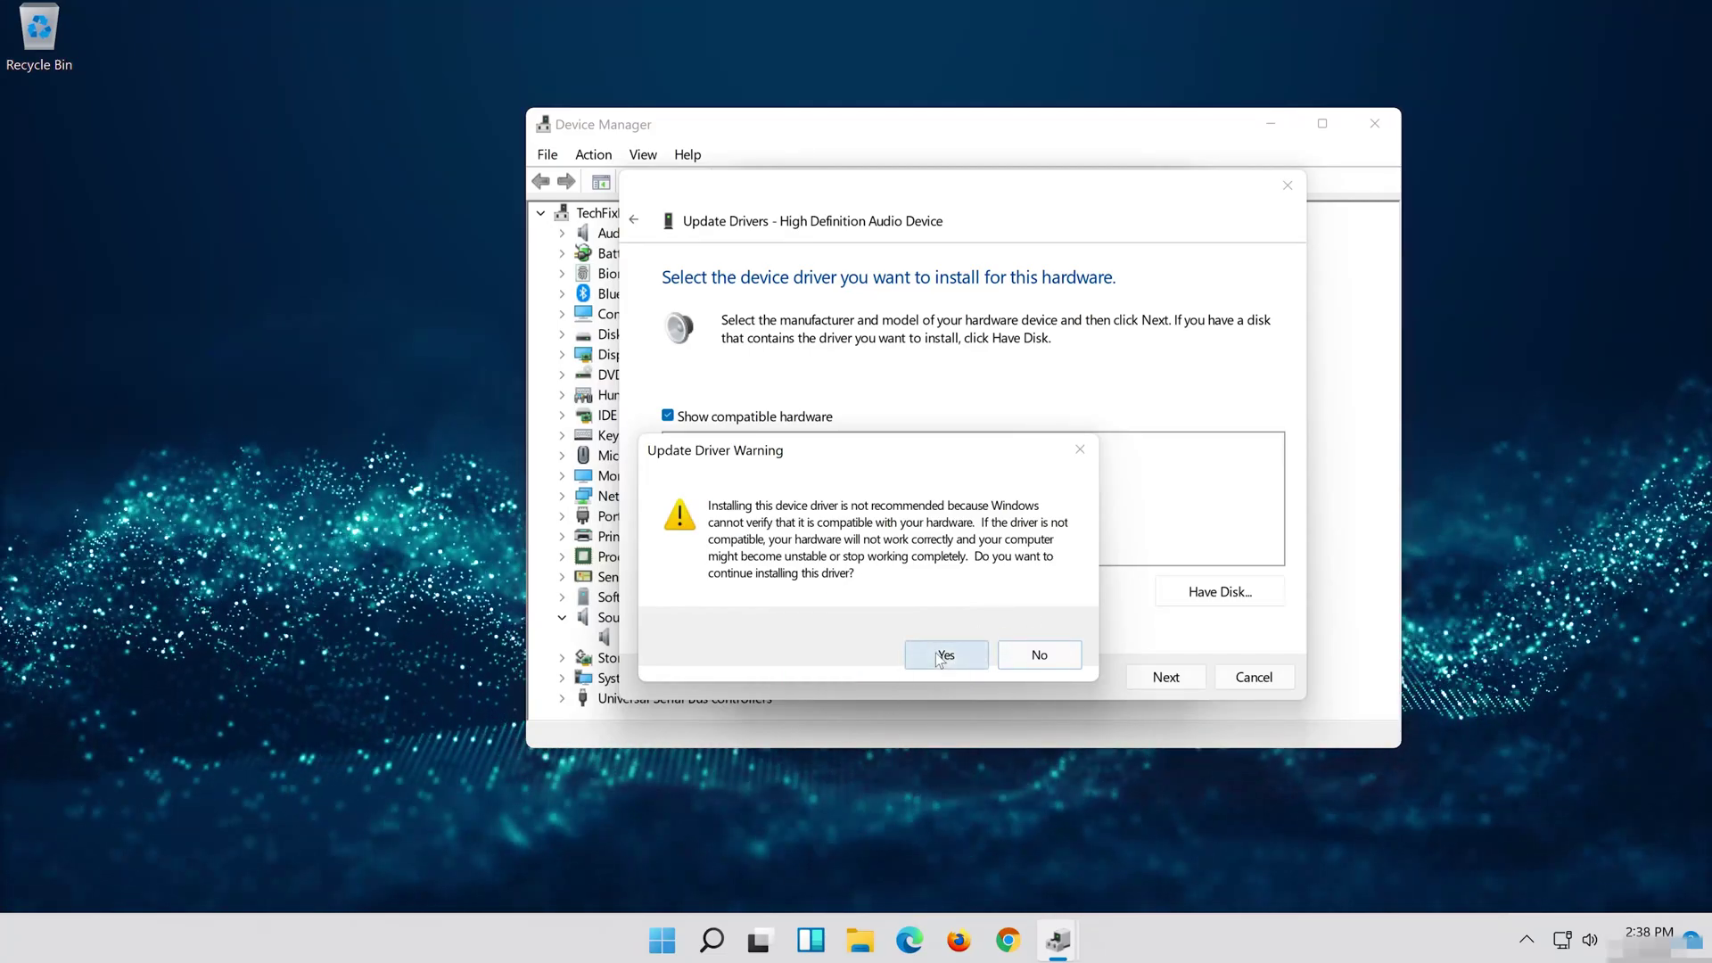
left_click(946, 657)
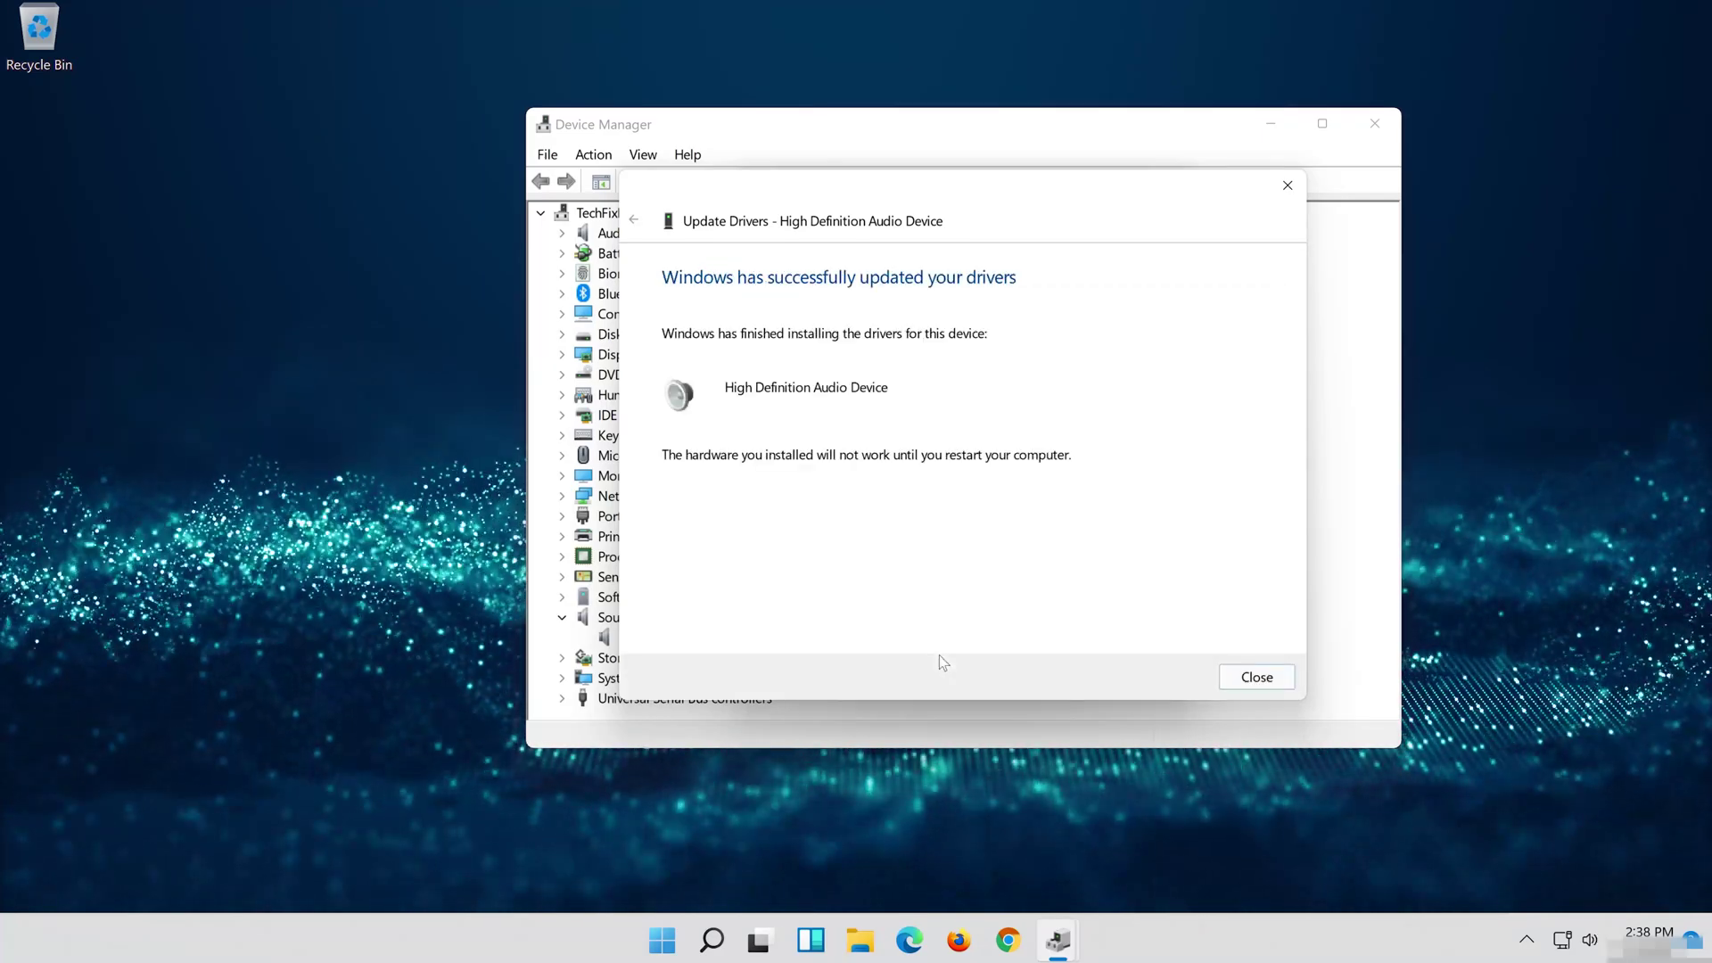
Step: Close the driver update wizard and the audio device's Properties dialog
left_click(1257, 677)
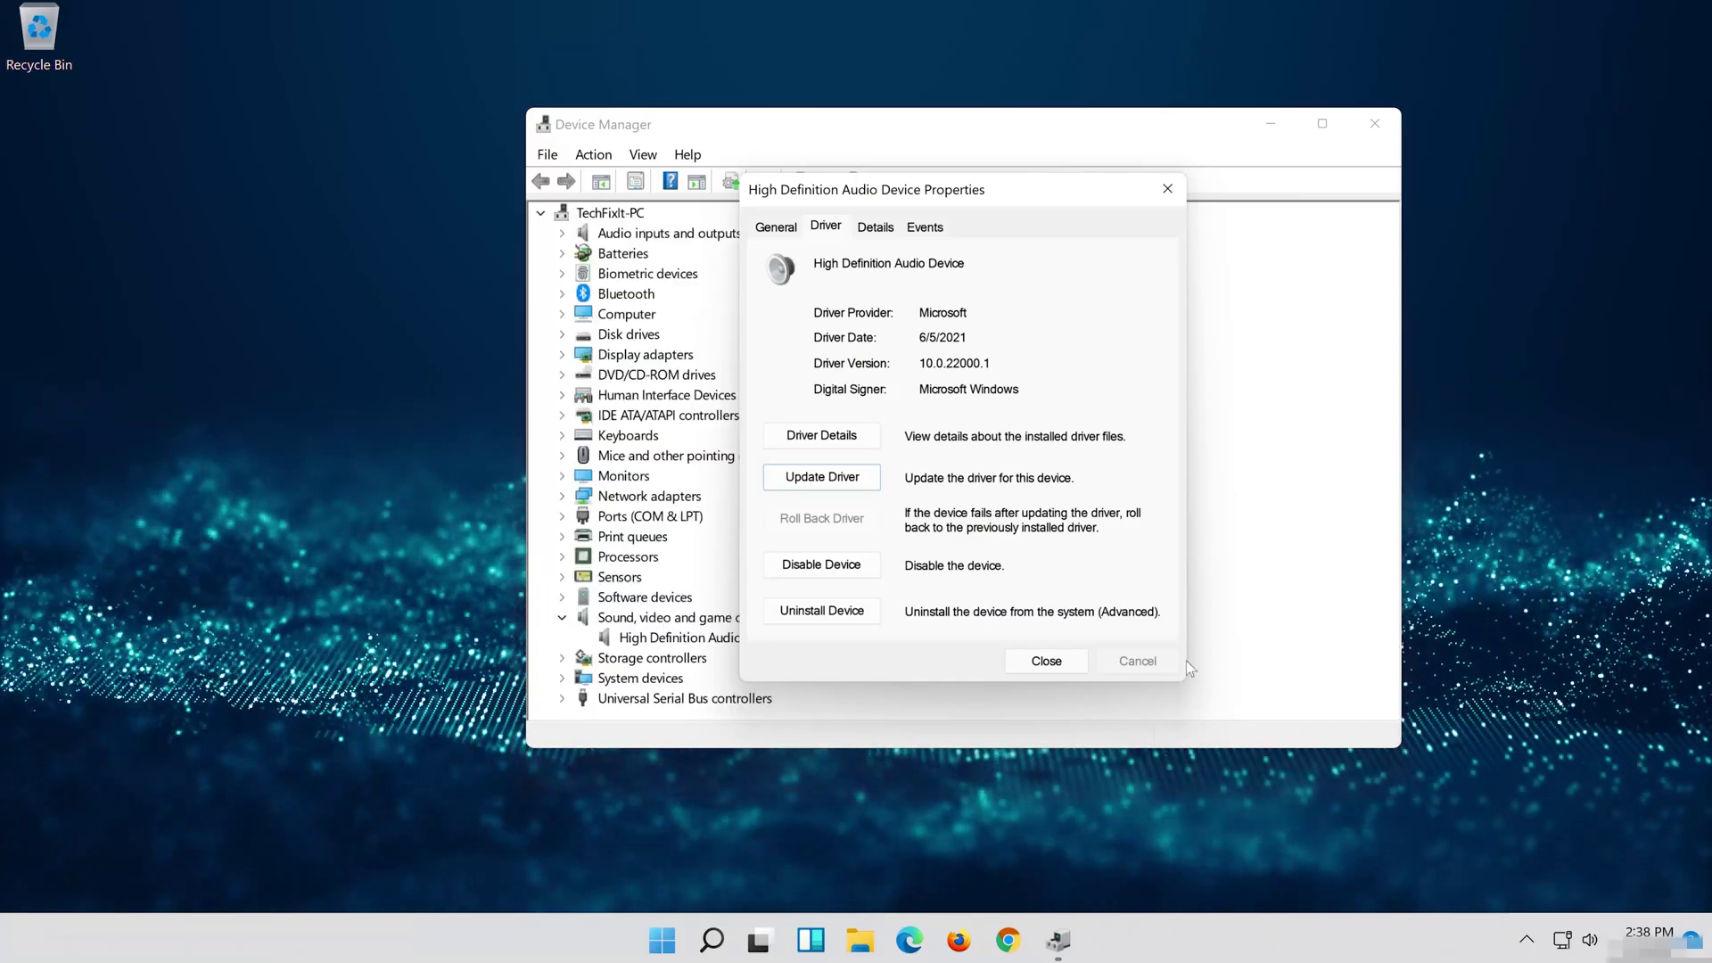
left_click(1046, 662)
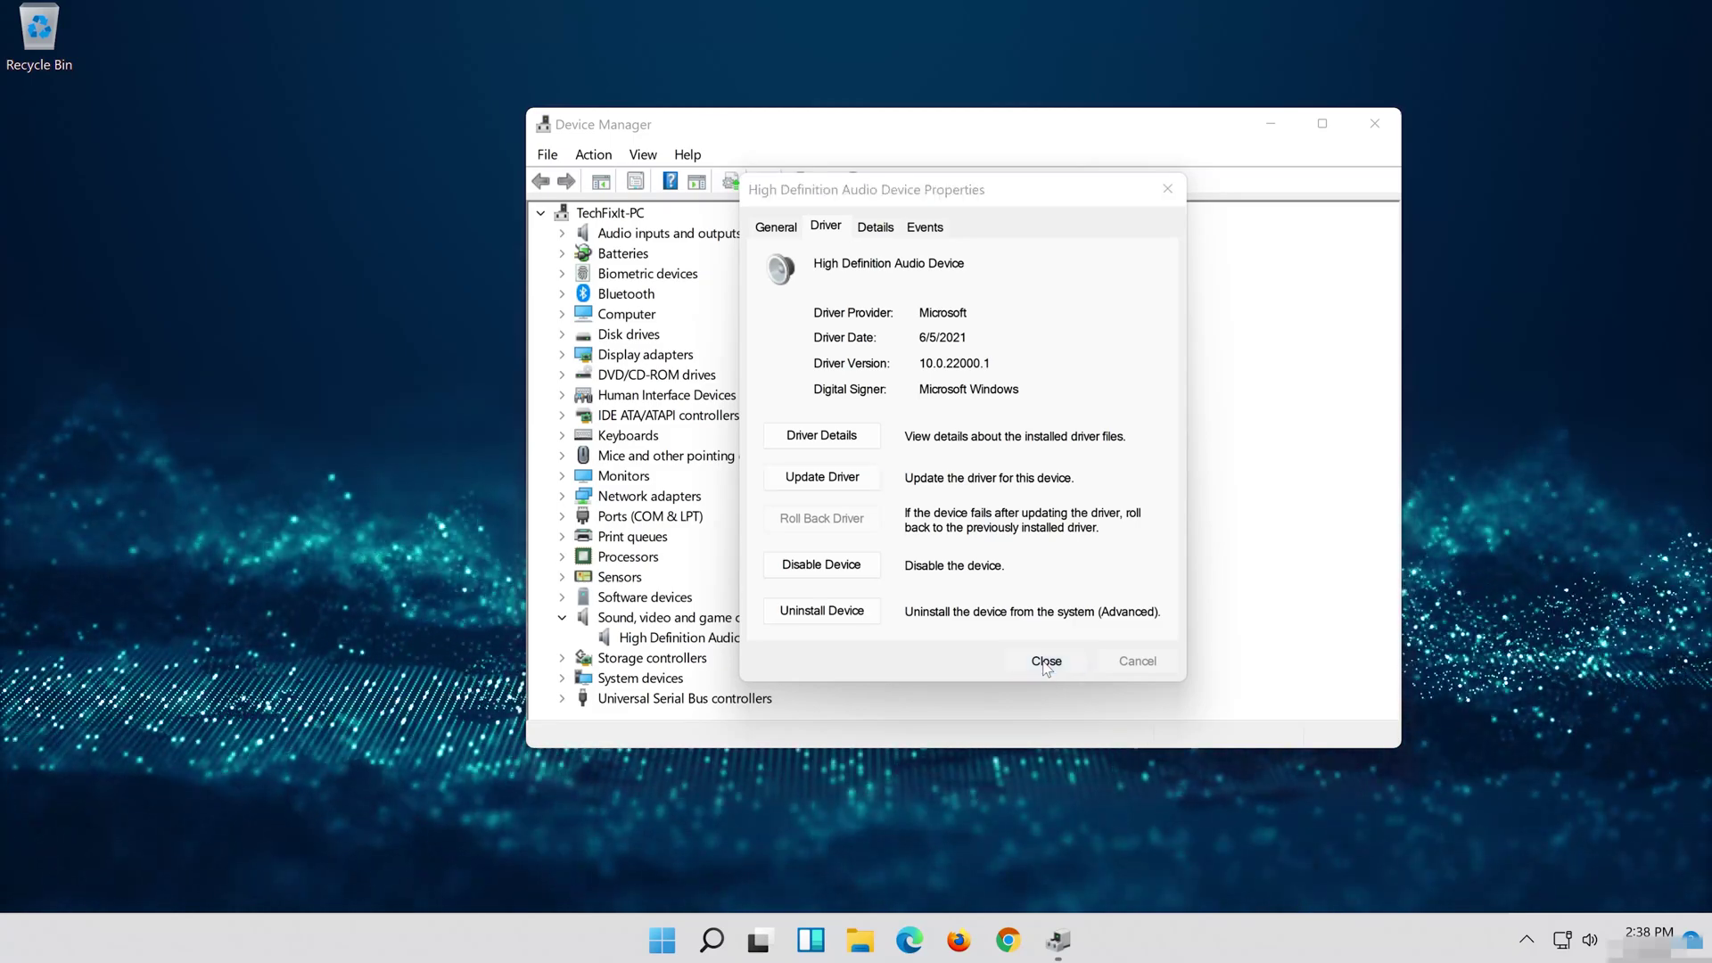